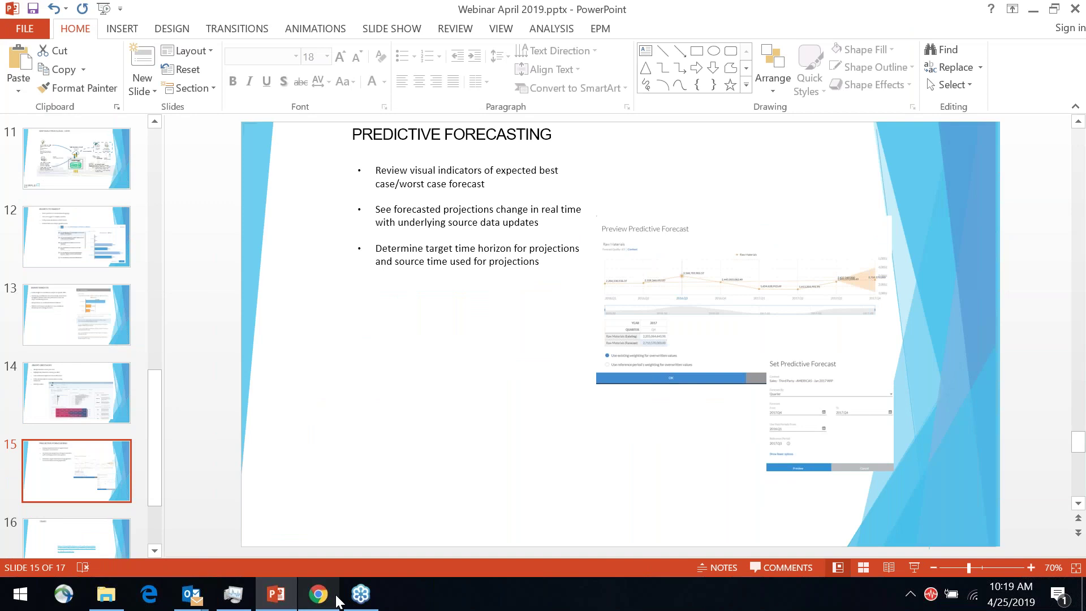
Switch to SAP Analytics Cloud in Chrome and open the recent JF Tech 3.0 Sample Story with comment mode turned on
mouse_move(310, 600)
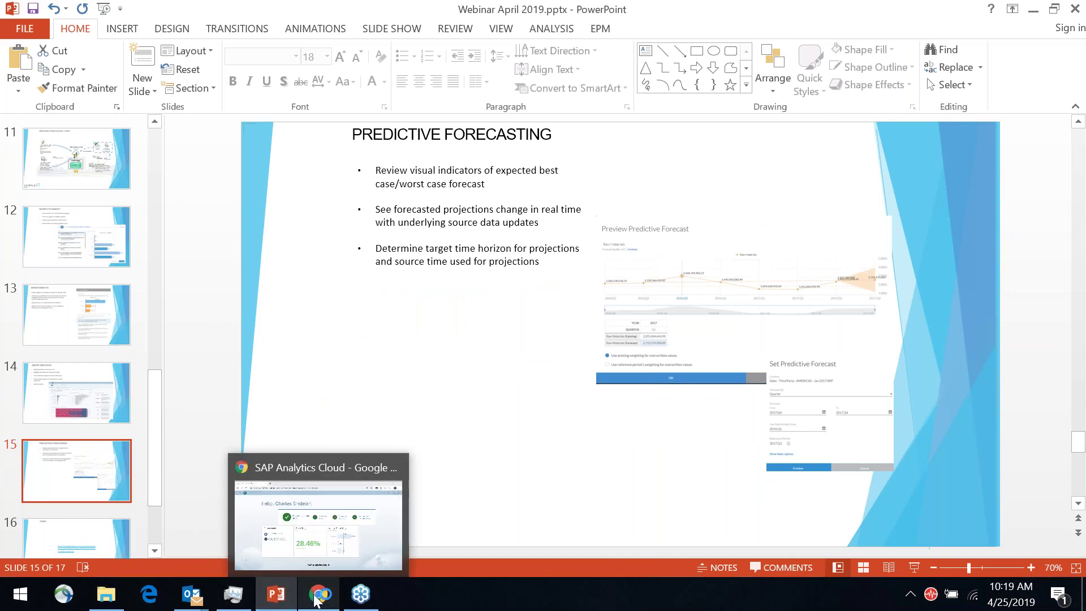
left_click(315, 601)
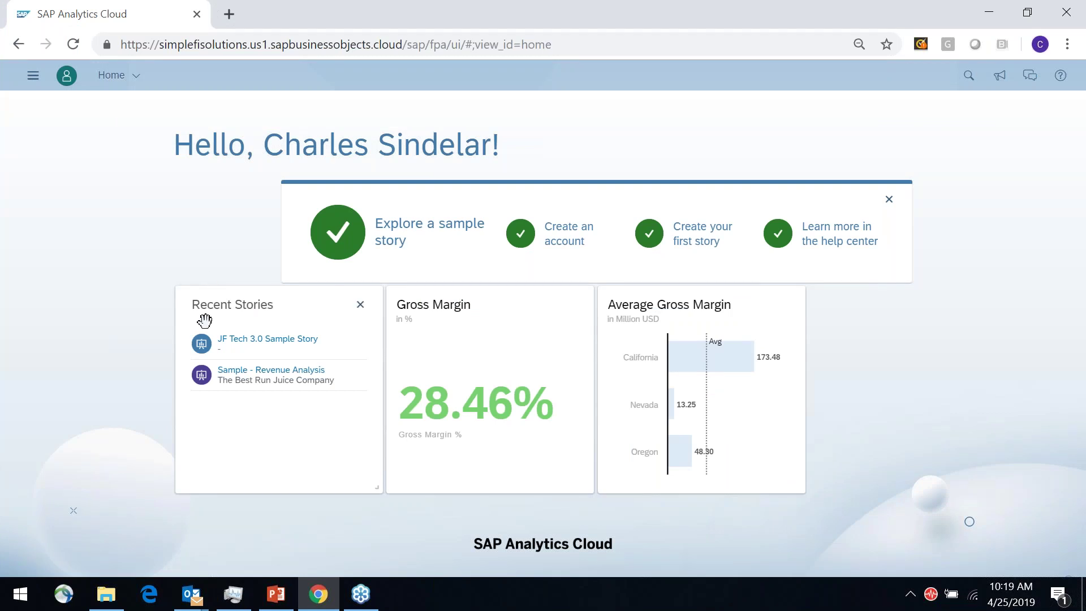
left_click(249, 343)
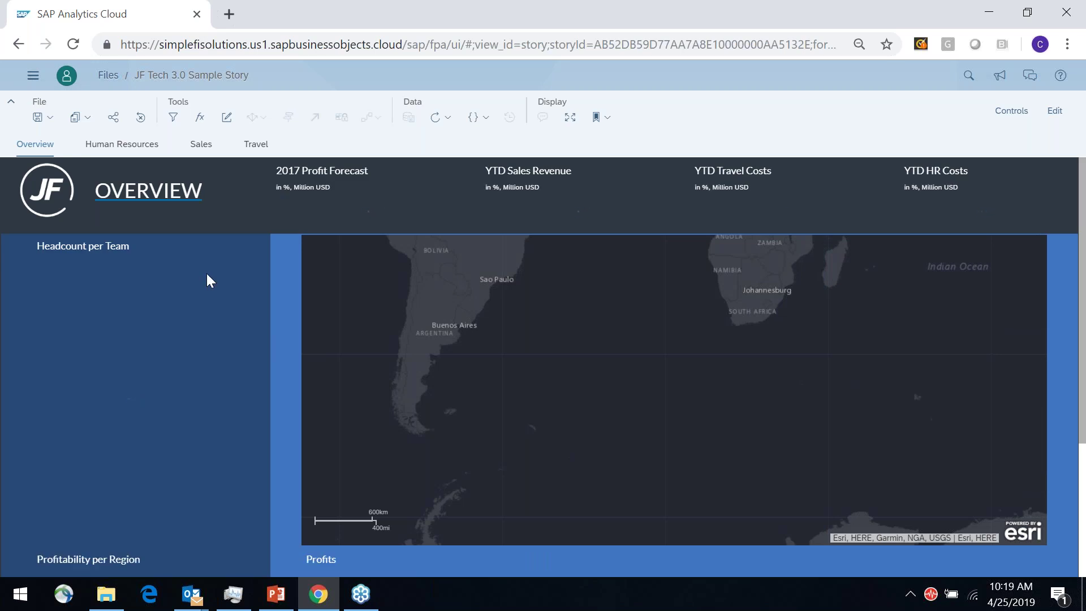
left_click(542, 117)
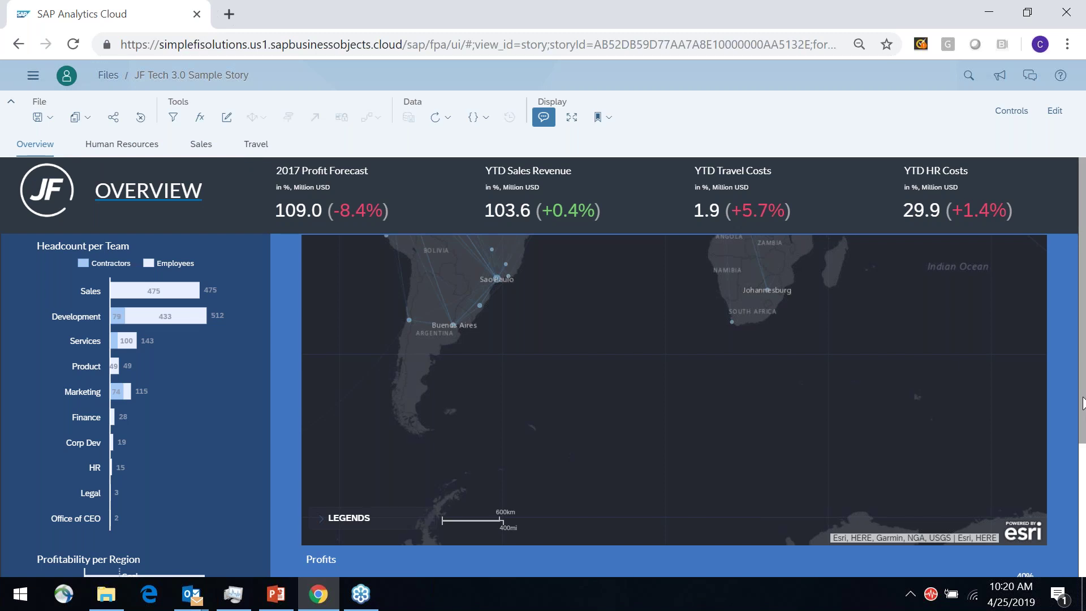
Filter the Overview page to the LATAM region from the Profitability per Region chart
left_click_drag(1082, 417, 1083, 557)
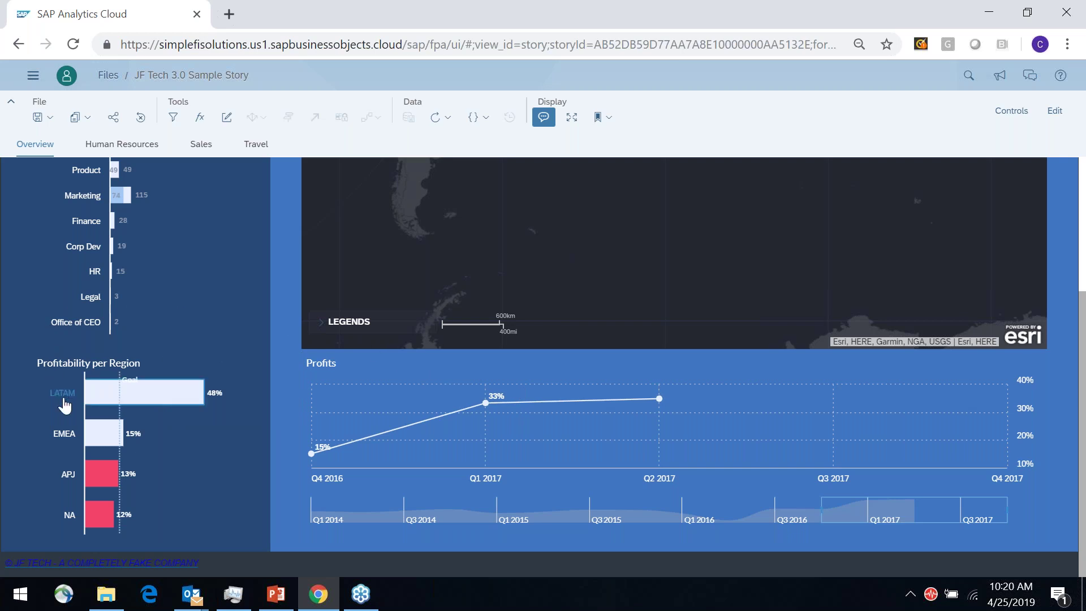
mouse_move(1084, 444)
left_mouse_down()
mouse_move(1084, 332)
mouse_move(1081, 447)
left_mouse_up()
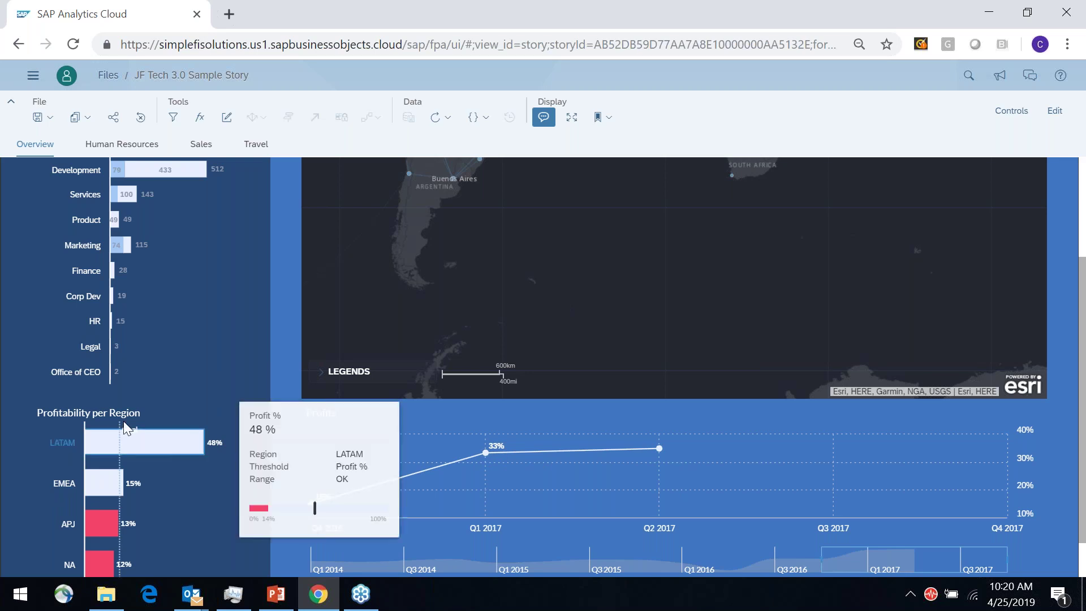
left_click(60, 453)
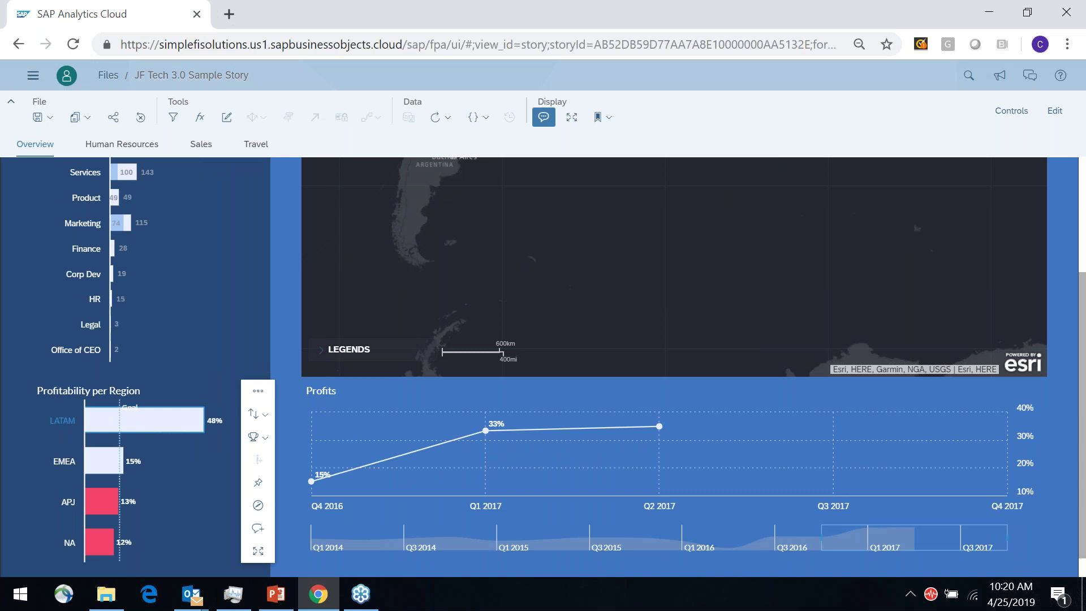
left_click(62, 426)
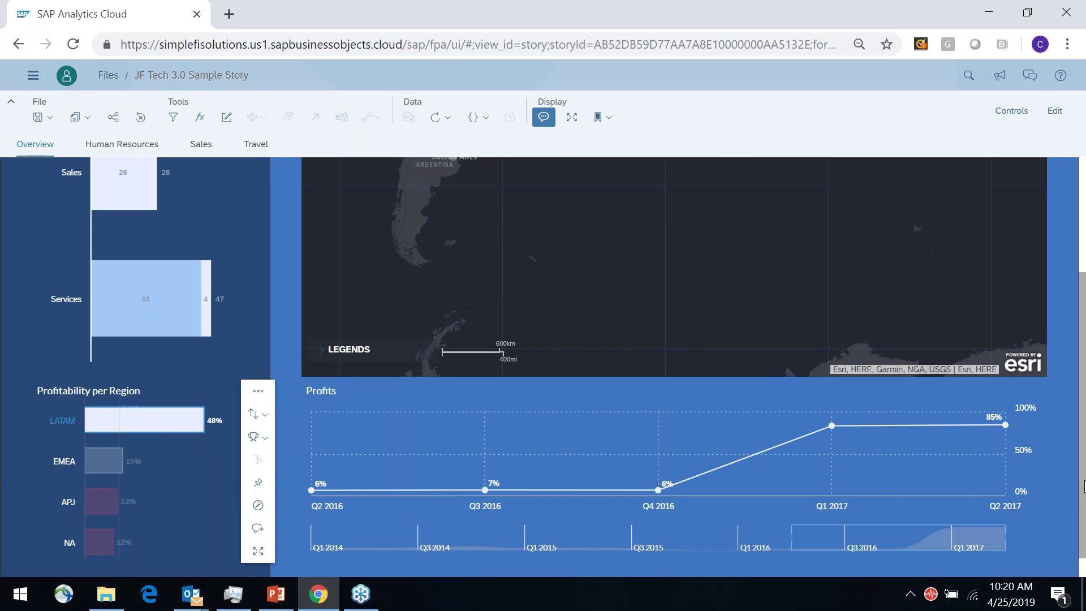
Review the LATAM key figures, headcount and profit charts on the Overview page, and clear the LATAM selection
scroll(1083, 452, "up", 1)
scroll(1084, 433, "up", 3)
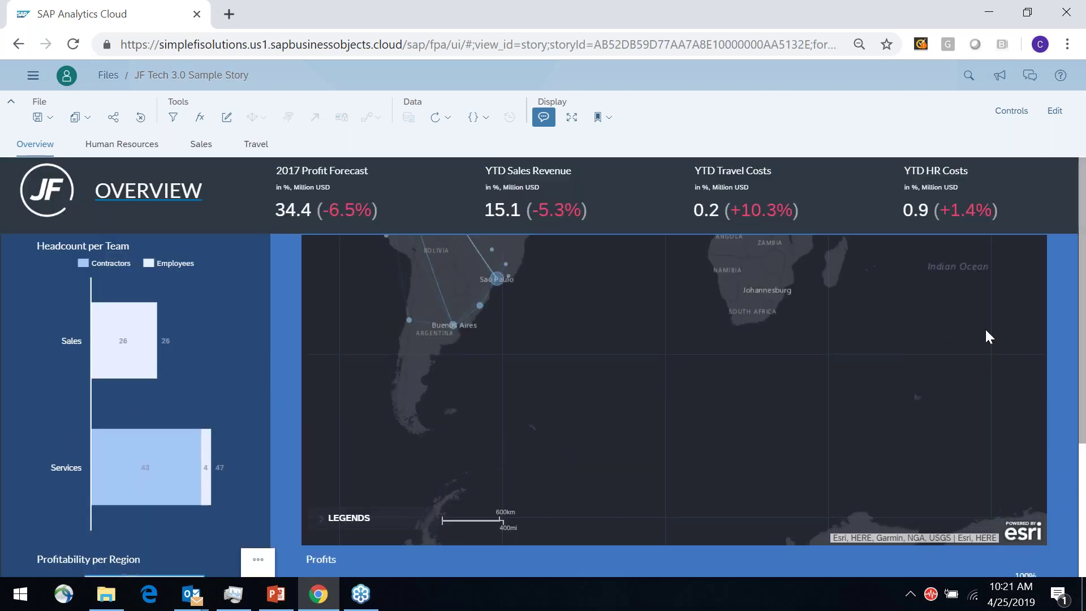
scroll(1084, 422, "down", 1)
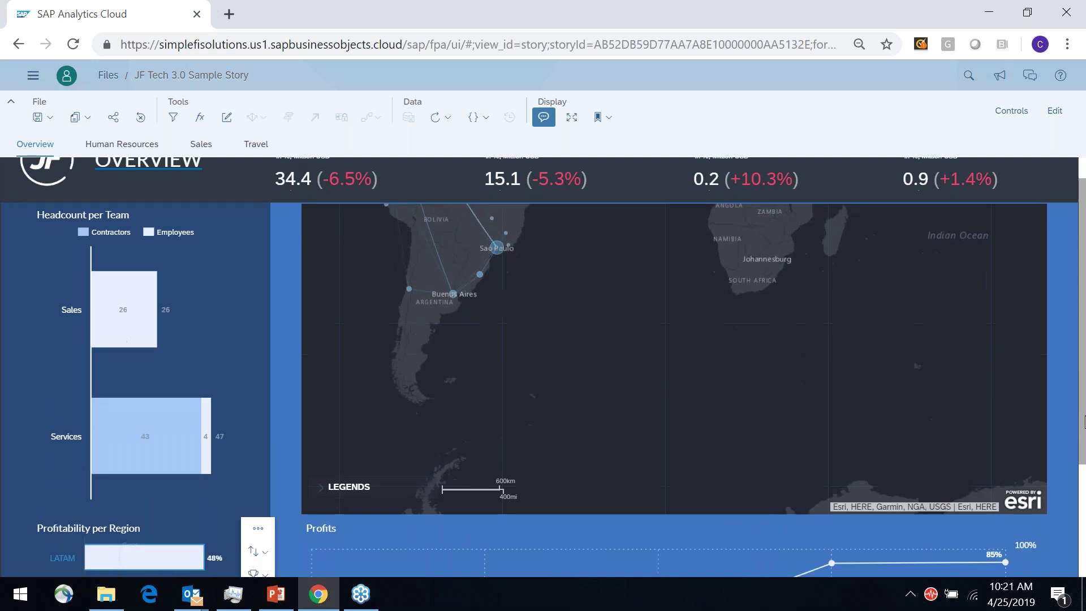
scroll(1083, 421, "down", 5)
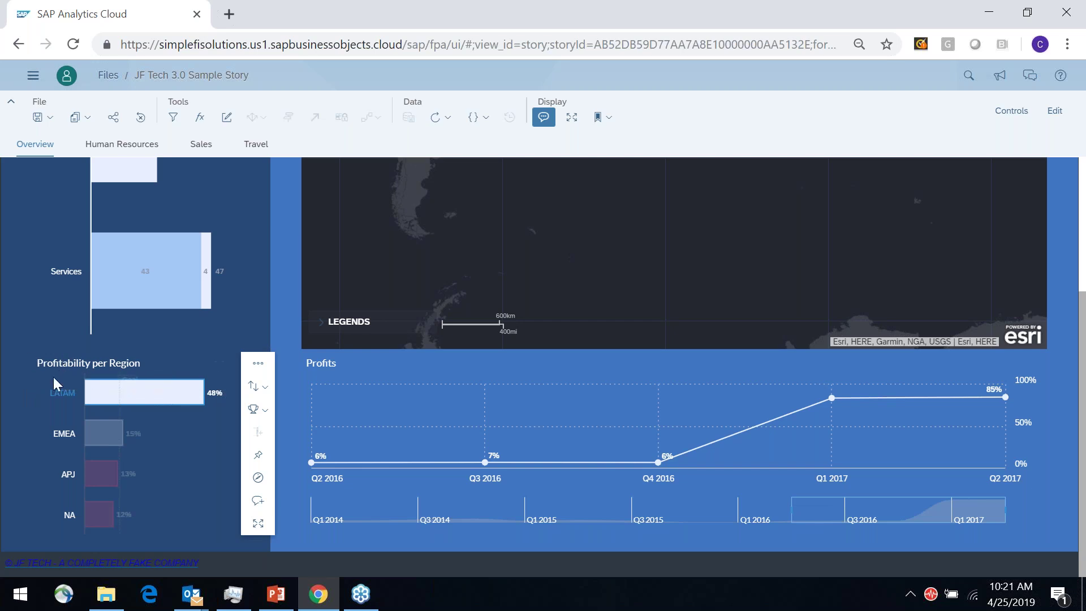
left_click(59, 402)
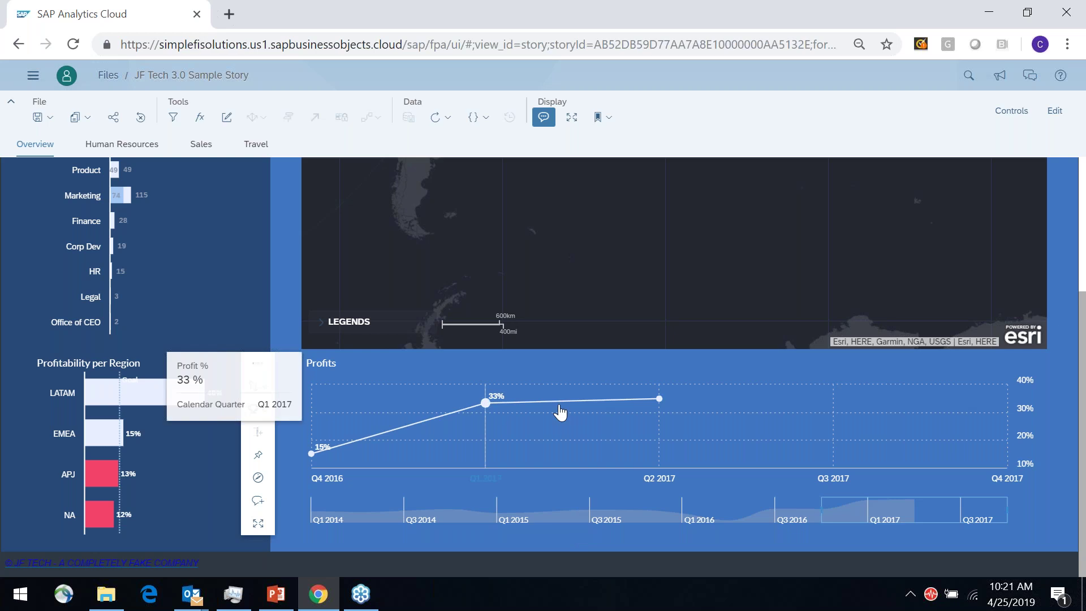
Open the Human Resources page and run a Search to Insight query for "Number of Employees in LATAM"
left_click(122, 148)
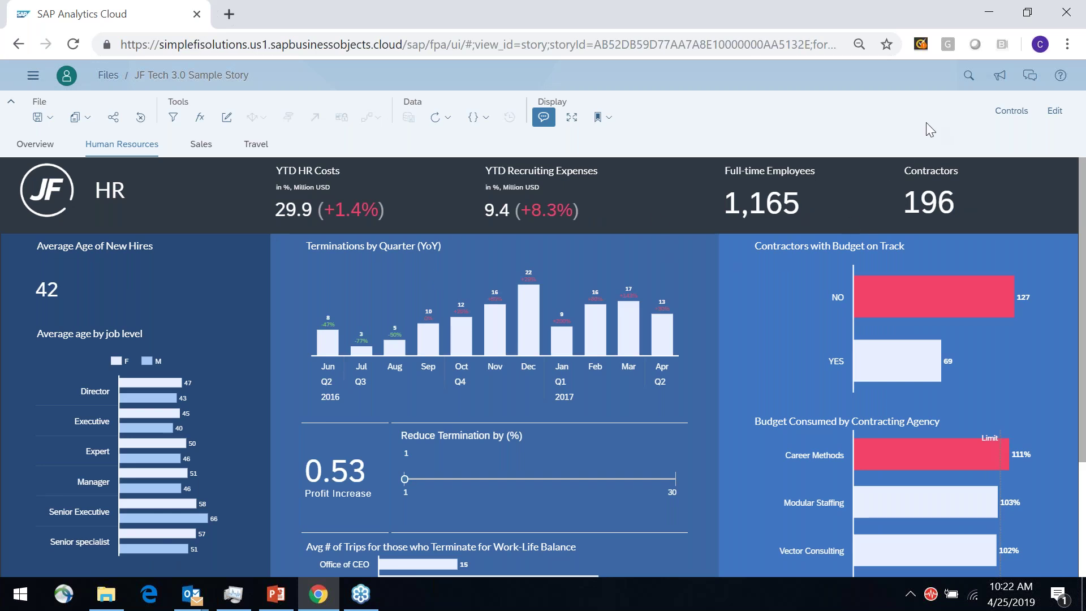
left_click(968, 79)
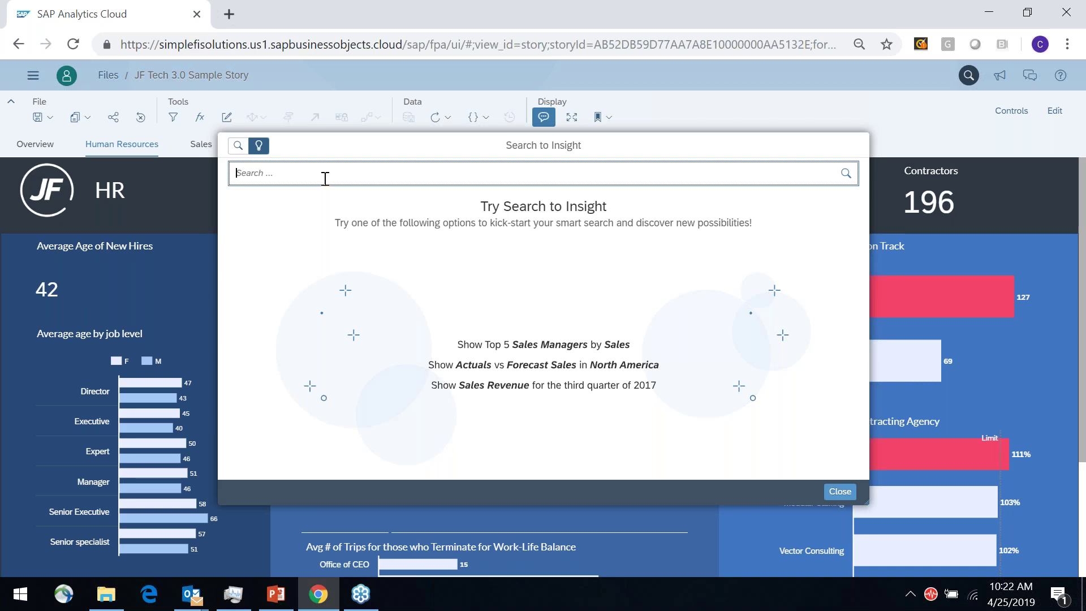
type("Number of Employees in LATAM")
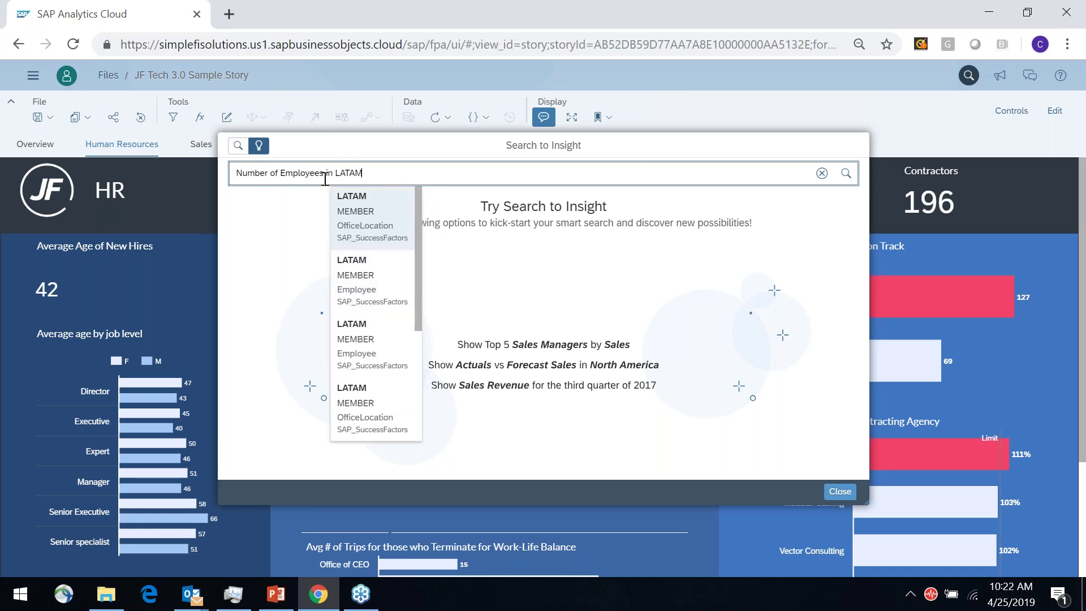
left_click(846, 175)
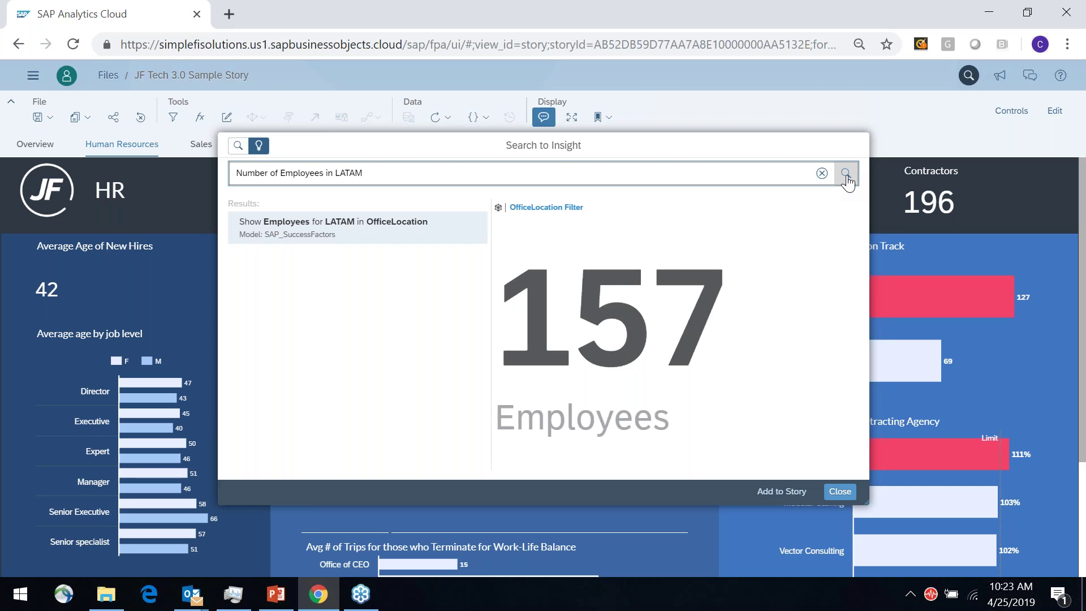
Replace the insight query with "average expected Weighted Revenue", using the suggested Weighted Revenue measure, and run it
key("BackSpace")
key("BackSpace")
key("BackSpace")
key("BackSpace")
key("BackSpace")
key("BackSpace")
key("BackSpace")
key("BackSpace")
key("BackSpace")
key("BackSpace")
key("BackSpace")
key("BackSpace")
key("BackSpace")
key("BackSpace")
key("BackSpace")
key("BackSpace")
key("BackSpace")
key("BackSpace")
key("BackSpace")
key("BackSpace")
key("BackSpace")
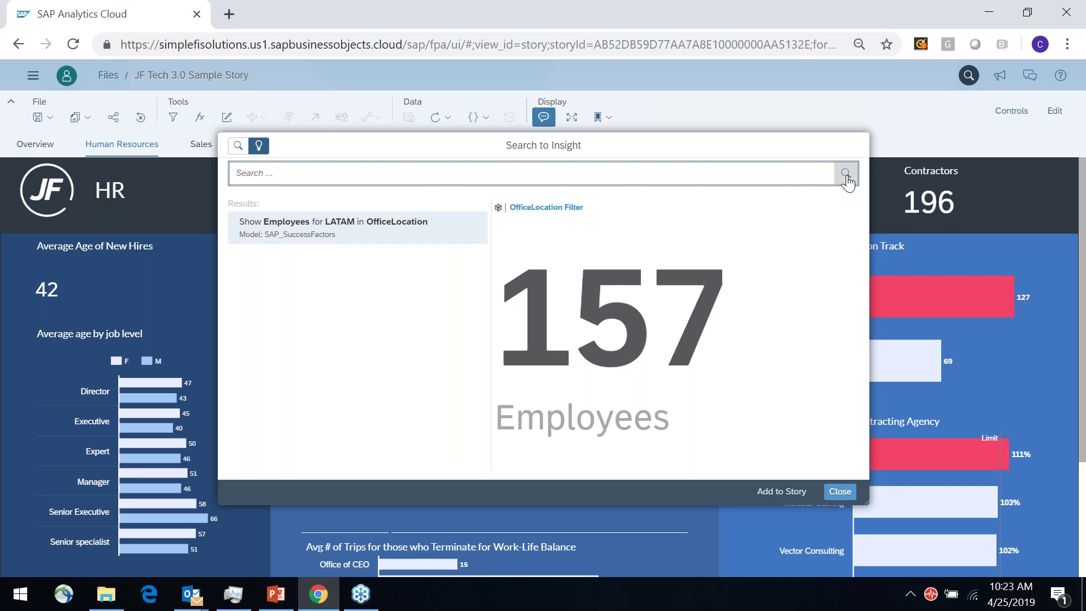
type("av")
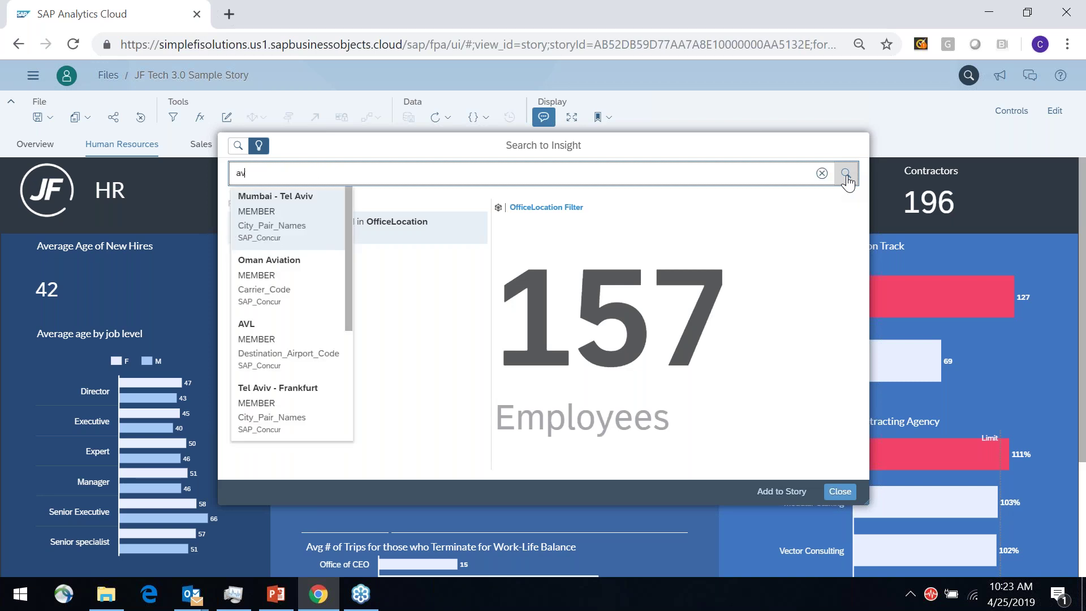
type("erage")
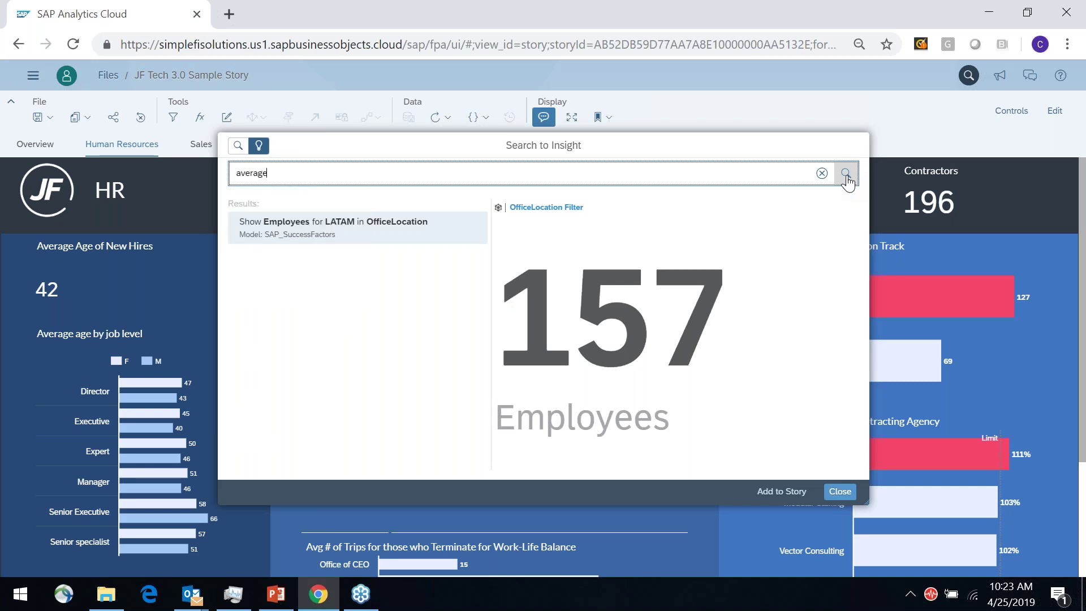
type("expected revenue")
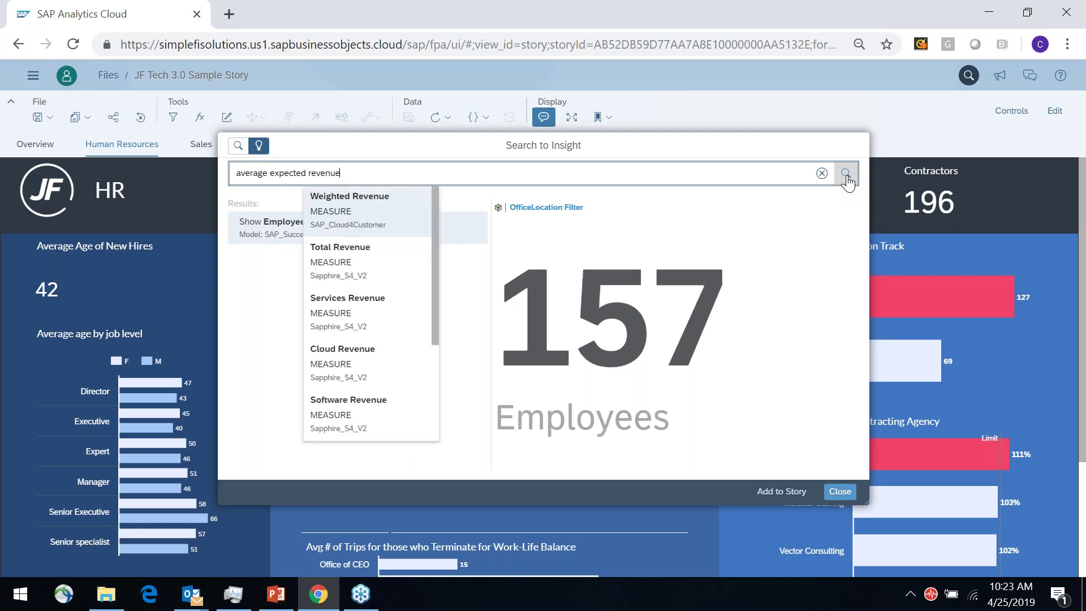
key("Return")
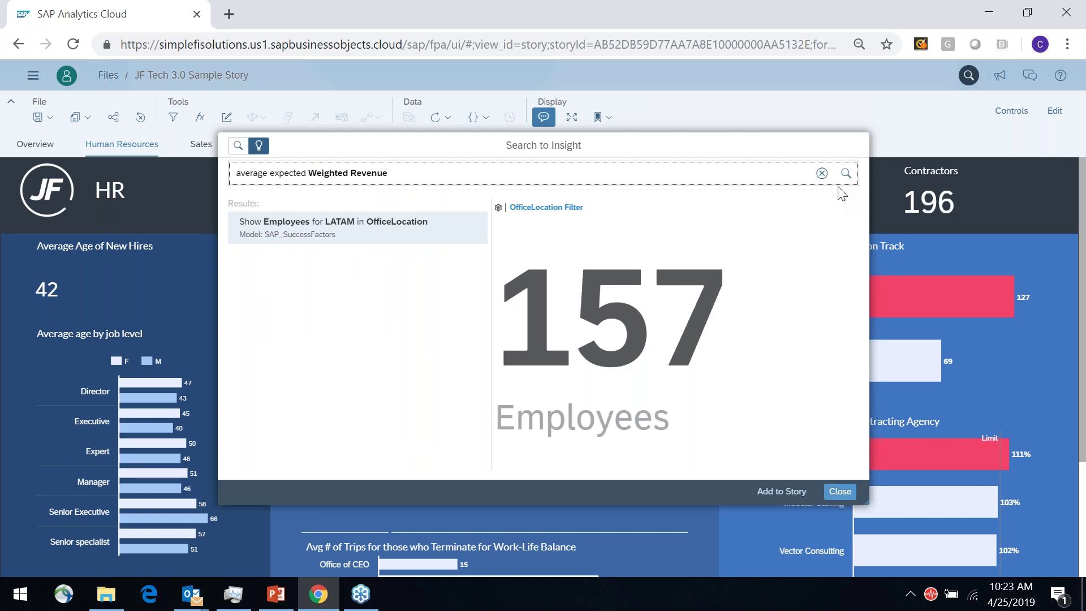
left_click(845, 180)
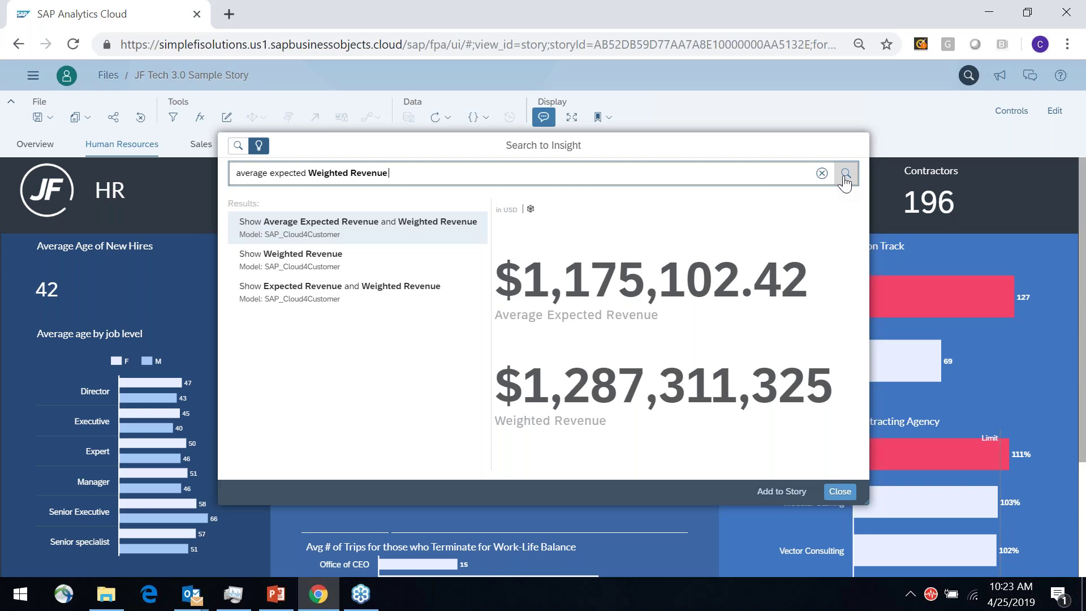
Narrow the revenue query with "in LATAM" and view the Weighted Revenue results for InGen, LATAM and for LATAM
type("in LATAM")
left_click(844, 176)
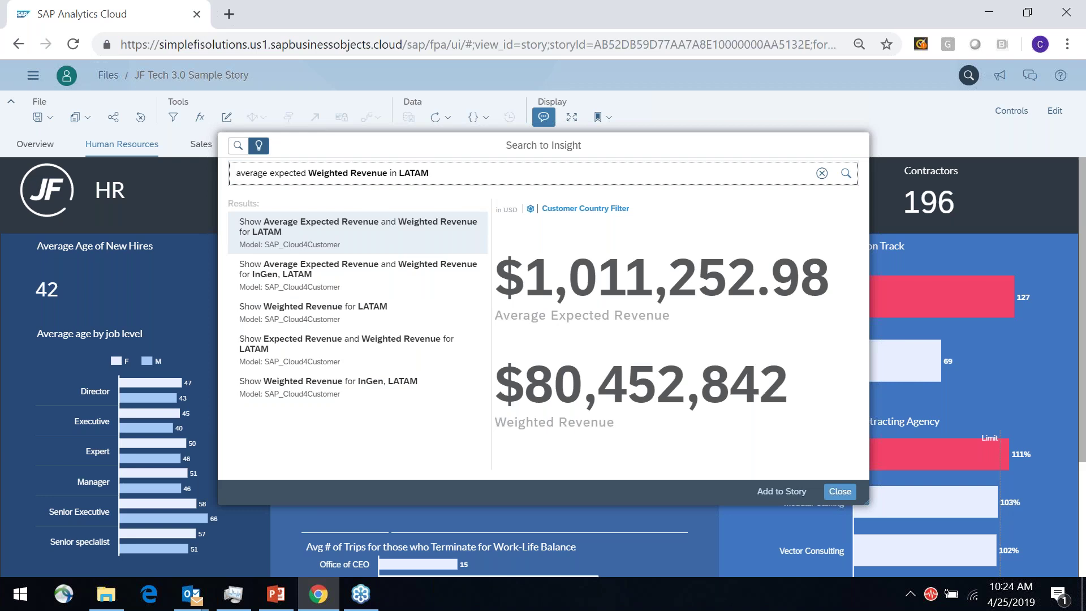
left_click(335, 394)
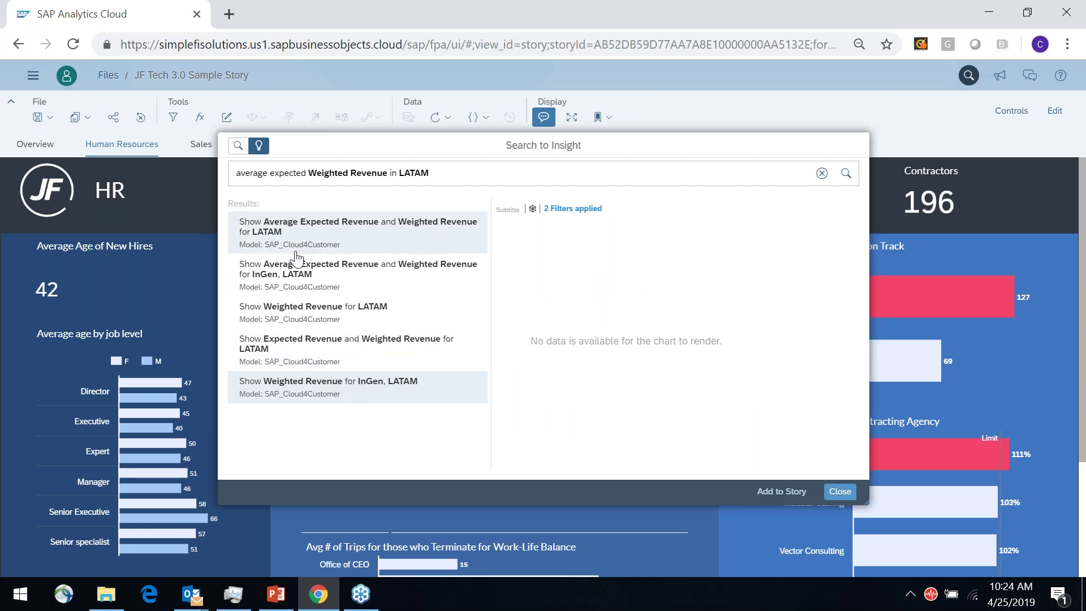
left_click(311, 320)
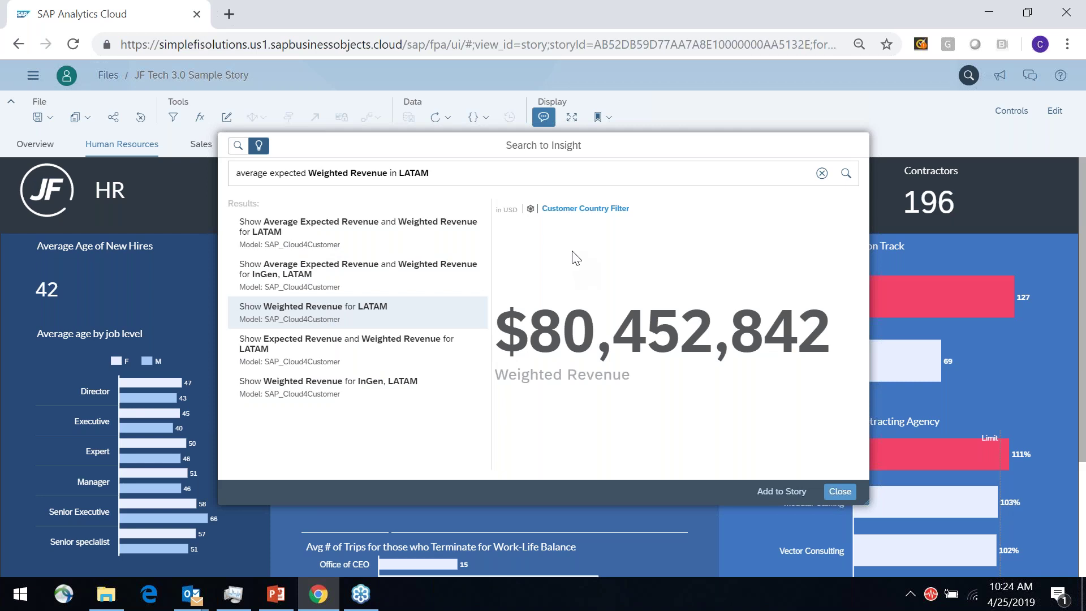
Query "who is our top Customer" using the suggested Customer dimension and inspect the details of the resulting bar
left_click_drag(453, 165, 290, 131)
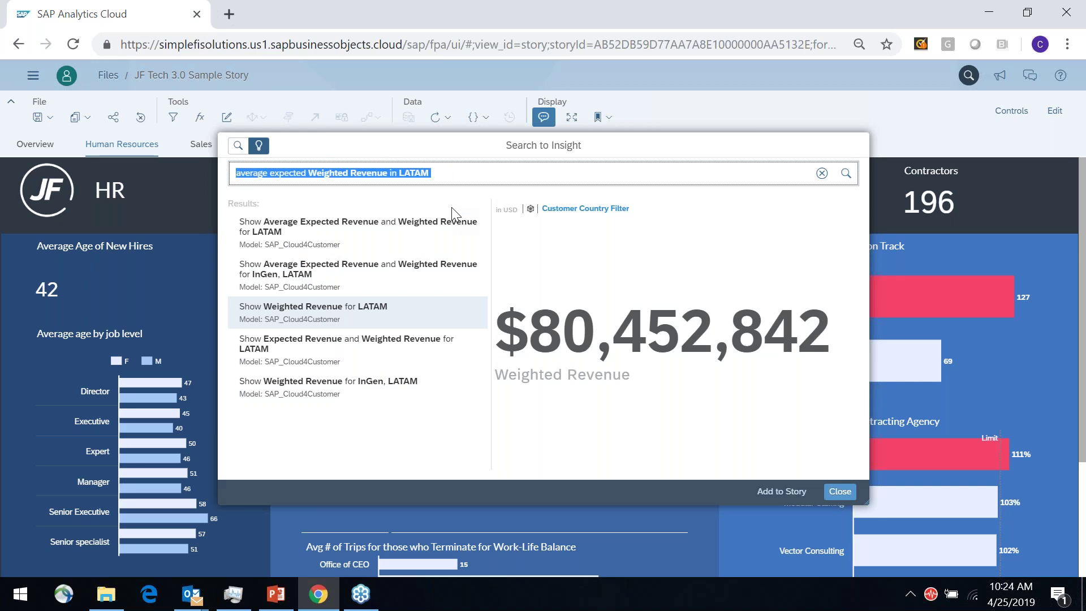
type("who")
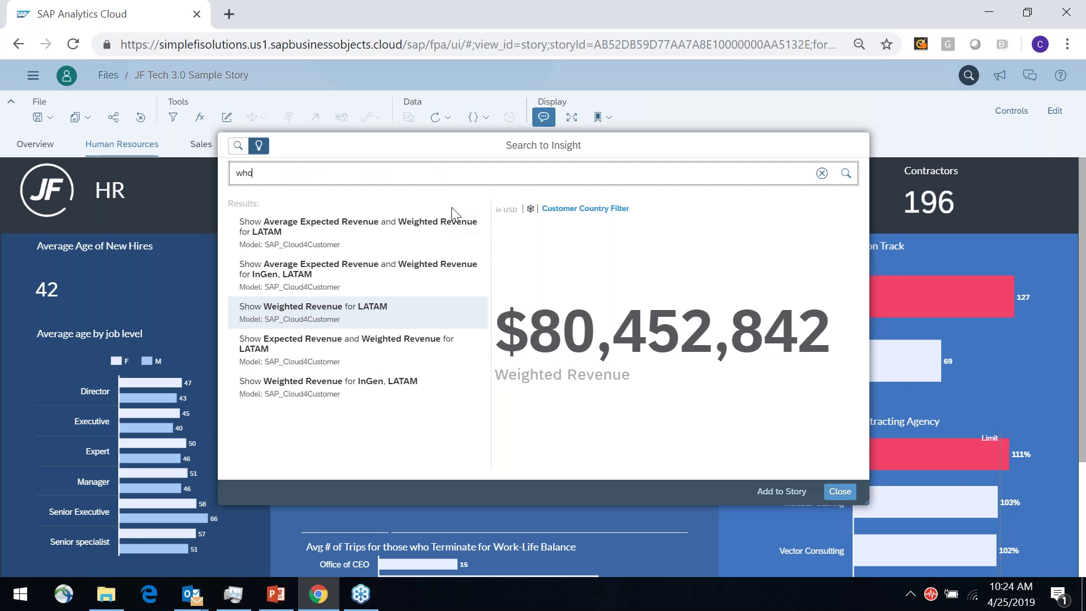
type(" is our top c")
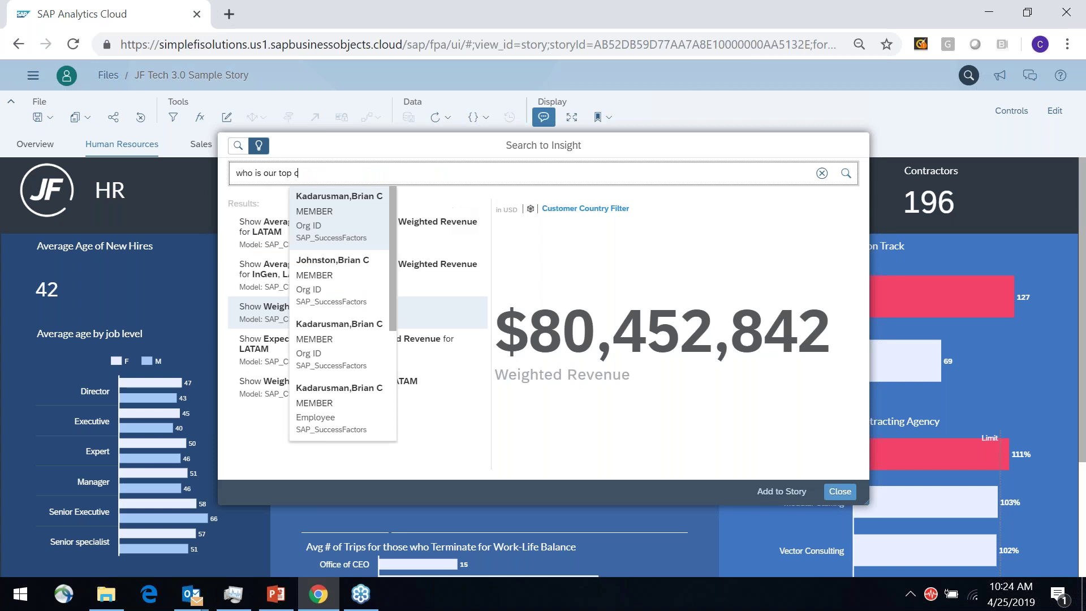
type("ustomer")
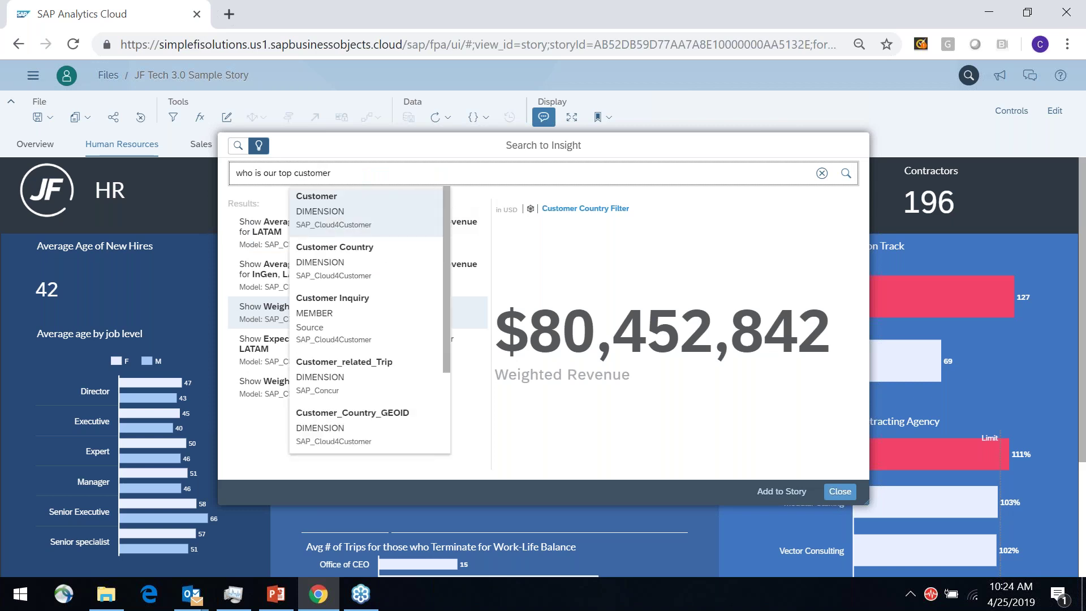
key("Return")
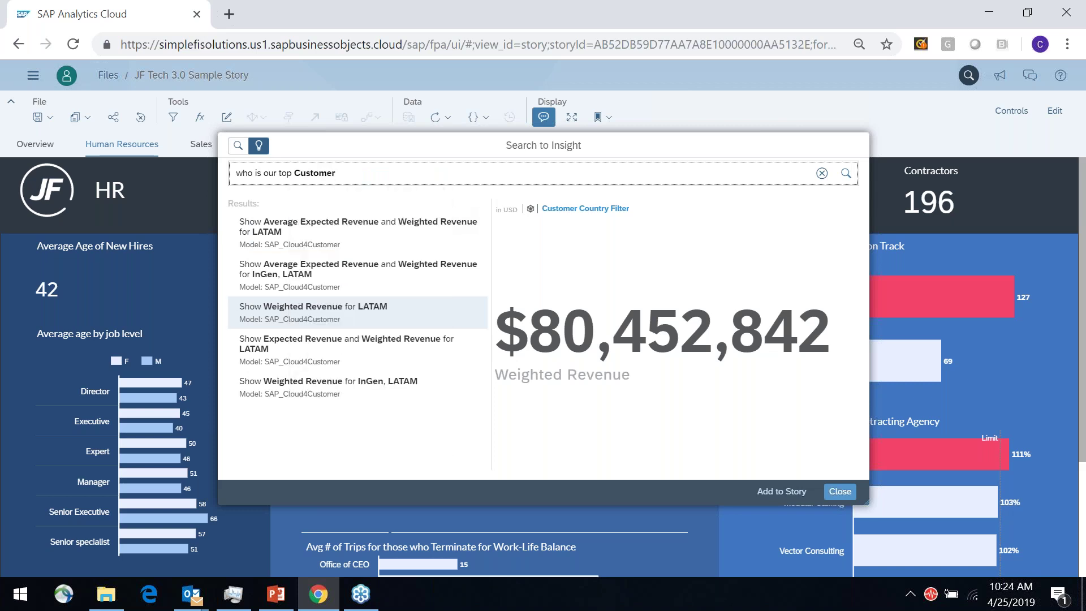
left_click(848, 180)
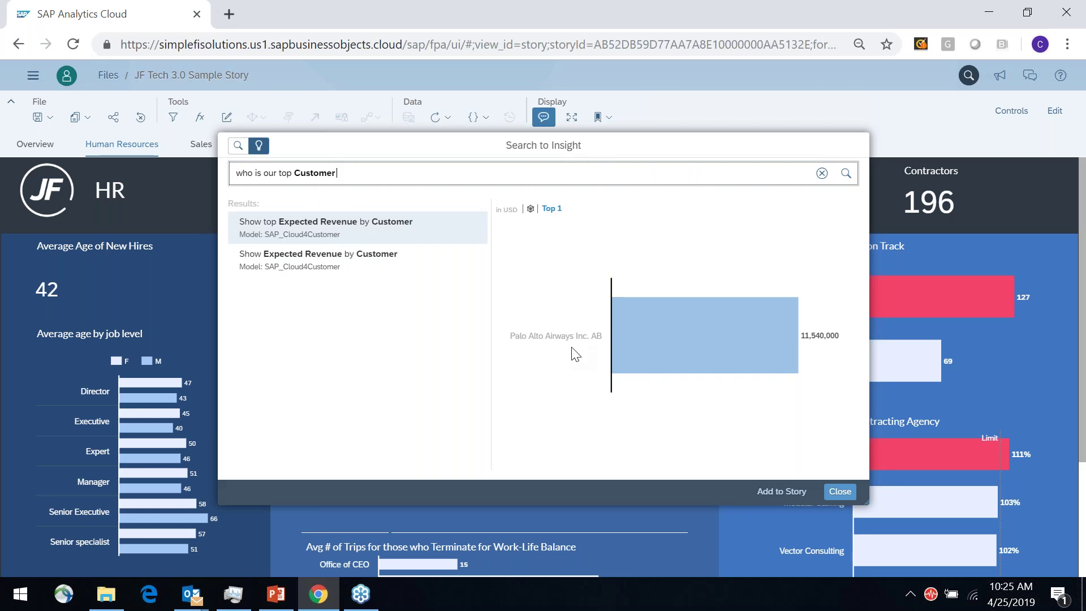
mouse_move(807, 340)
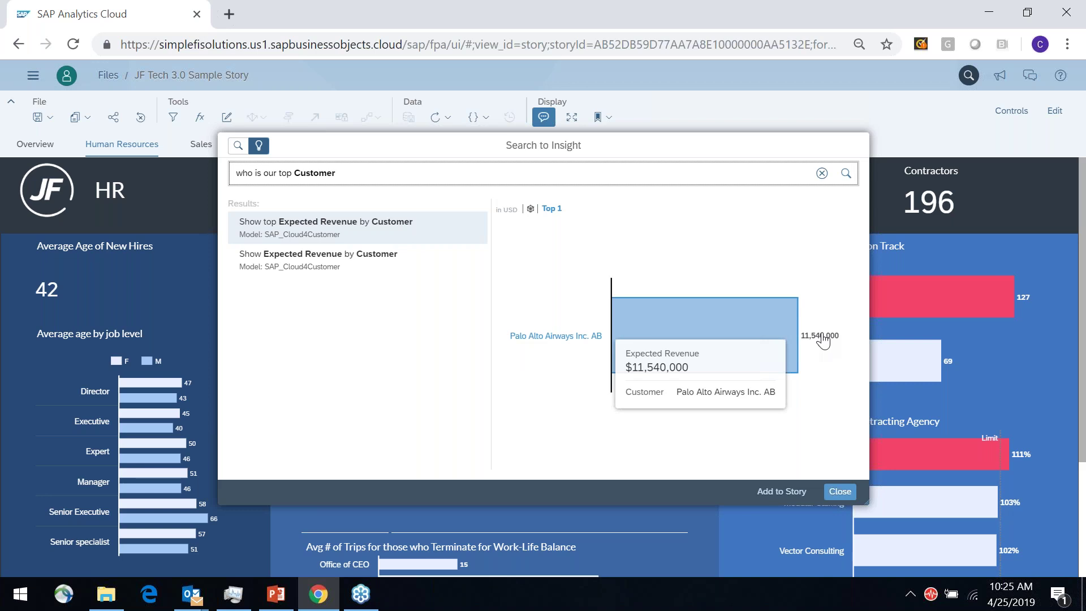
Extend the customer query with "in LATAM", run it, and close Search to Insight without adding the result to the story
left_click(368, 178)
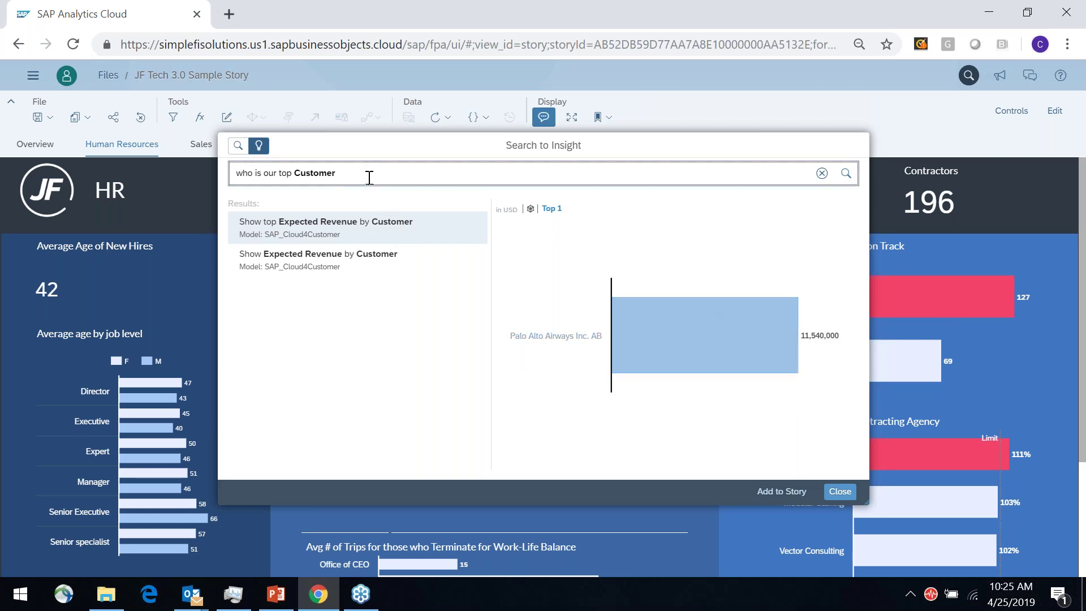
type("in LATAM")
left_click(846, 176)
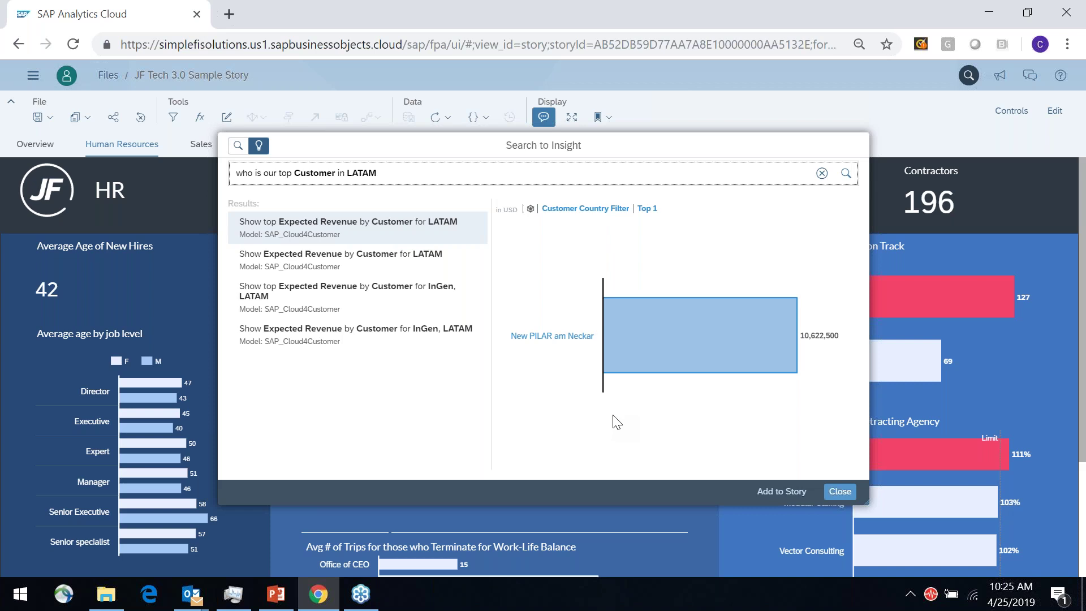
left_click(839, 492)
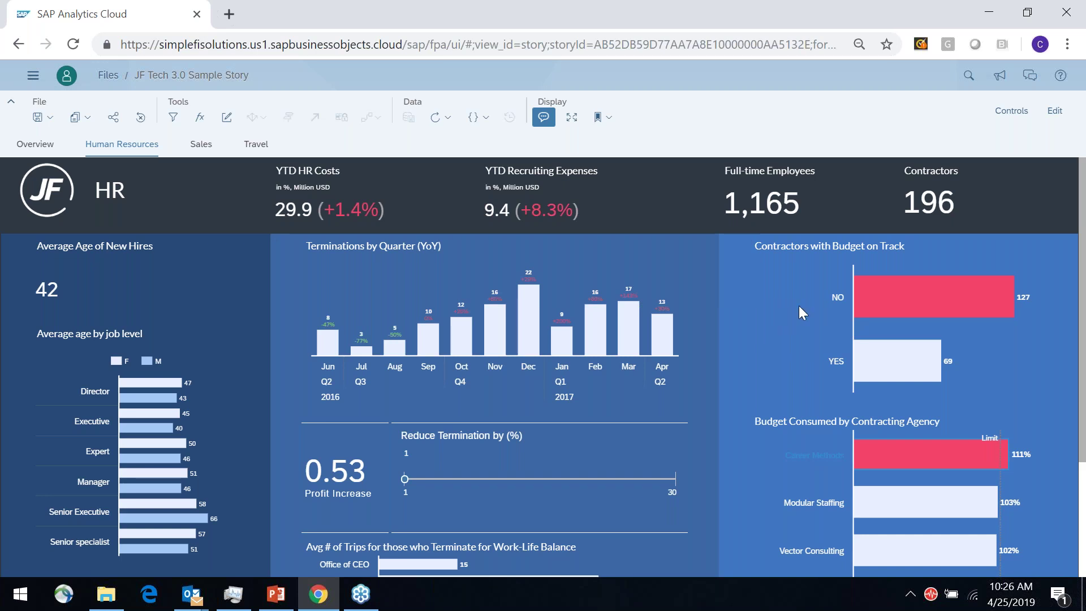
Run Smart Insights on the NO bar of Contractors with Budget on Track and view the Contractor Category contributor breakdown
mouse_move(957, 311)
left_click(946, 310)
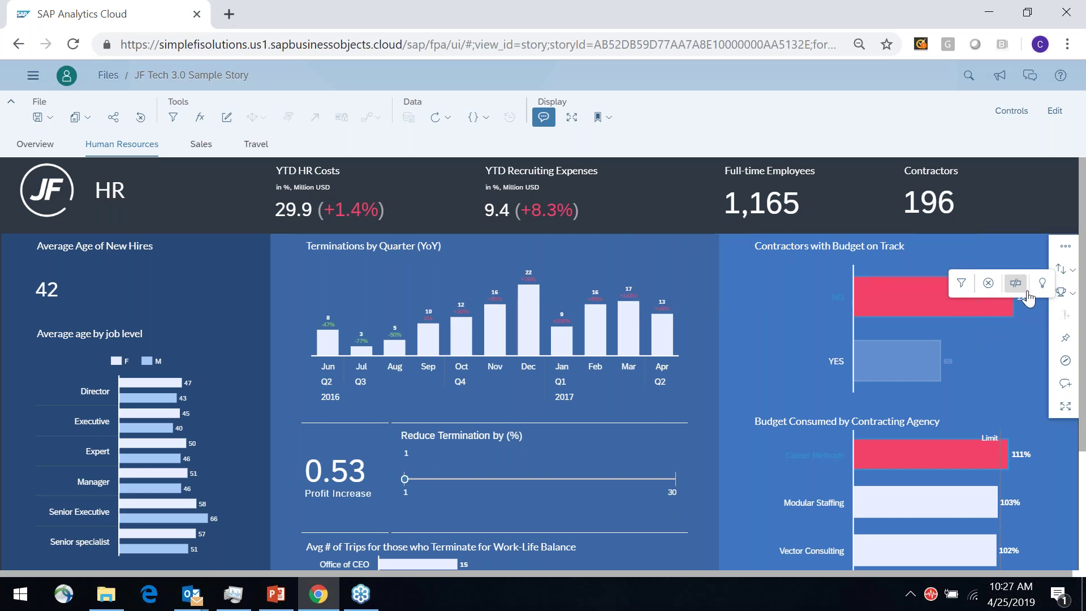
left_click(1043, 284)
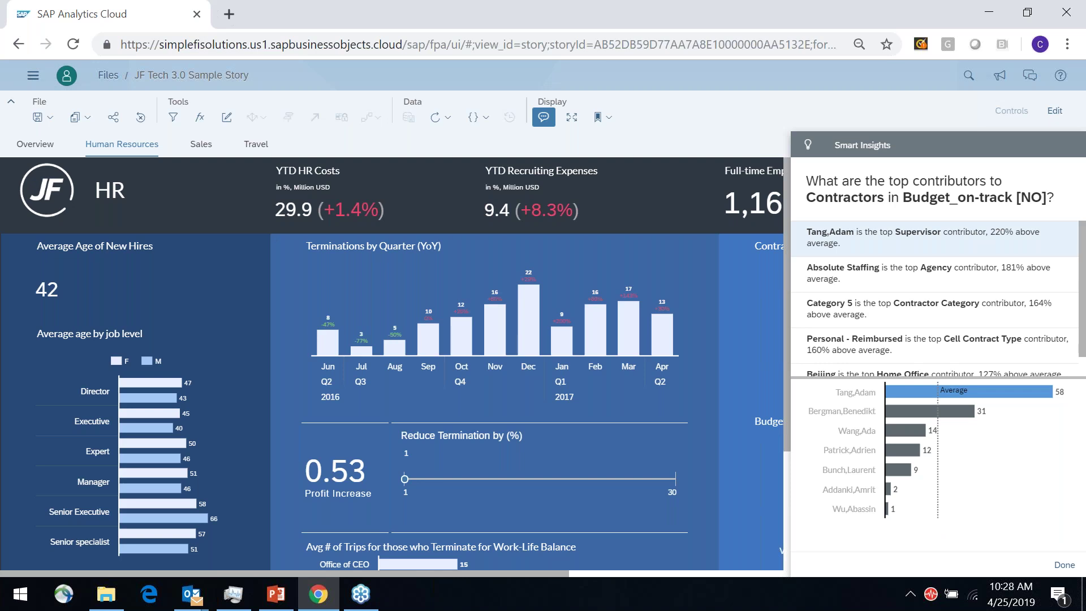
left_click(842, 326)
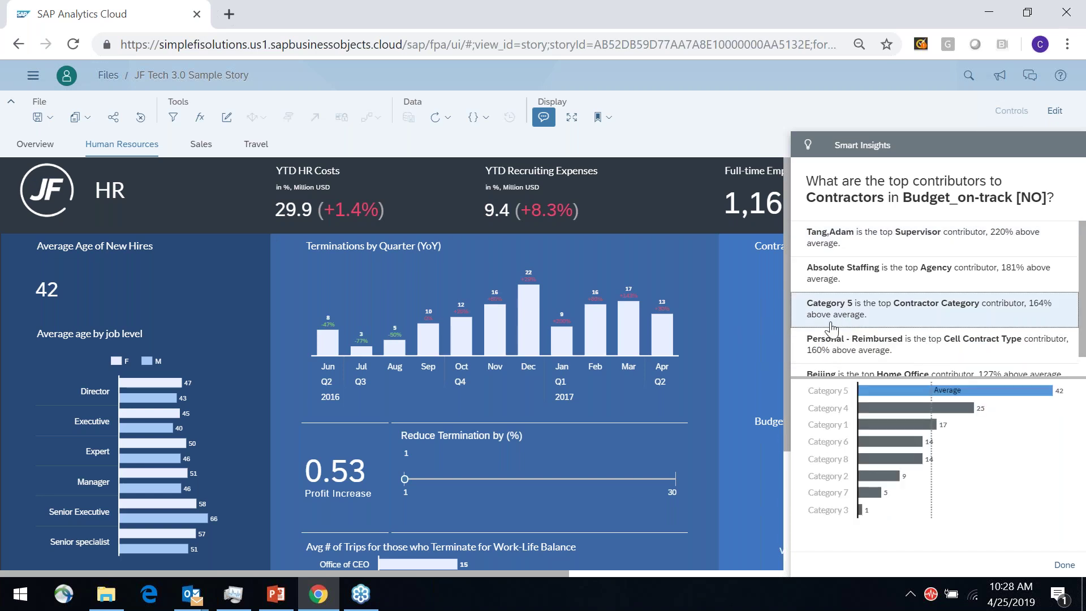
Run Smart Insights on Category 5 in the contributor chart and view its Cell Contract Type breakdown
left_click(828, 396)
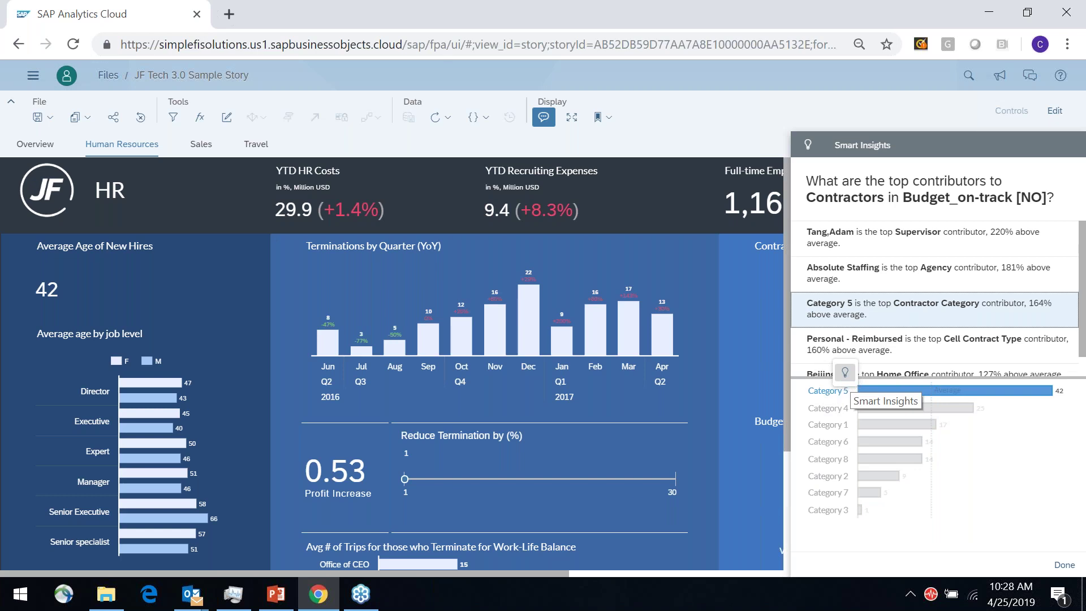
left_click(845, 373)
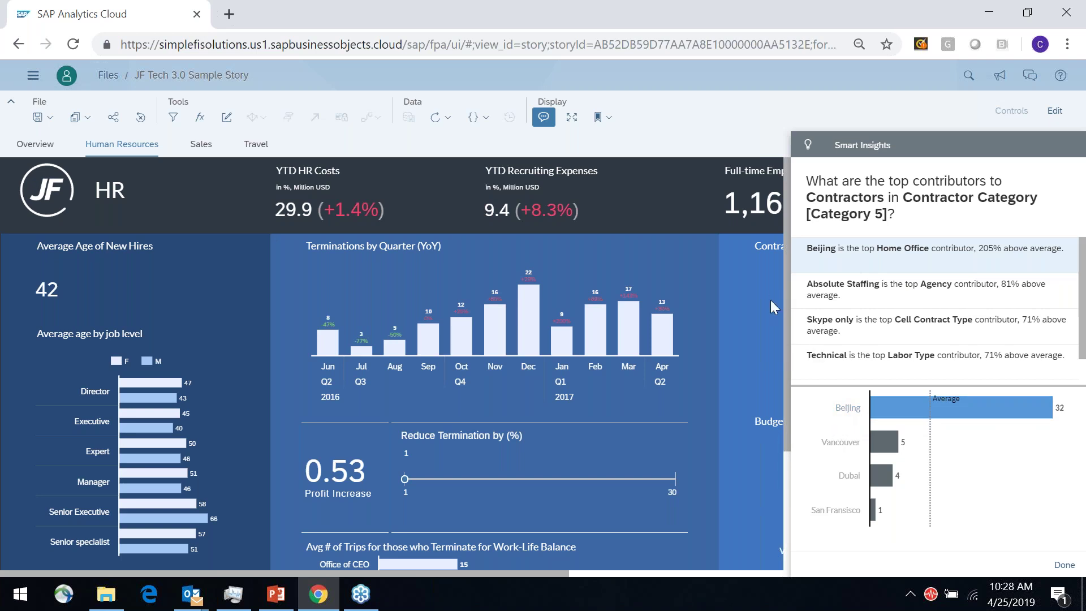
left_click_drag(834, 331, 745, 349)
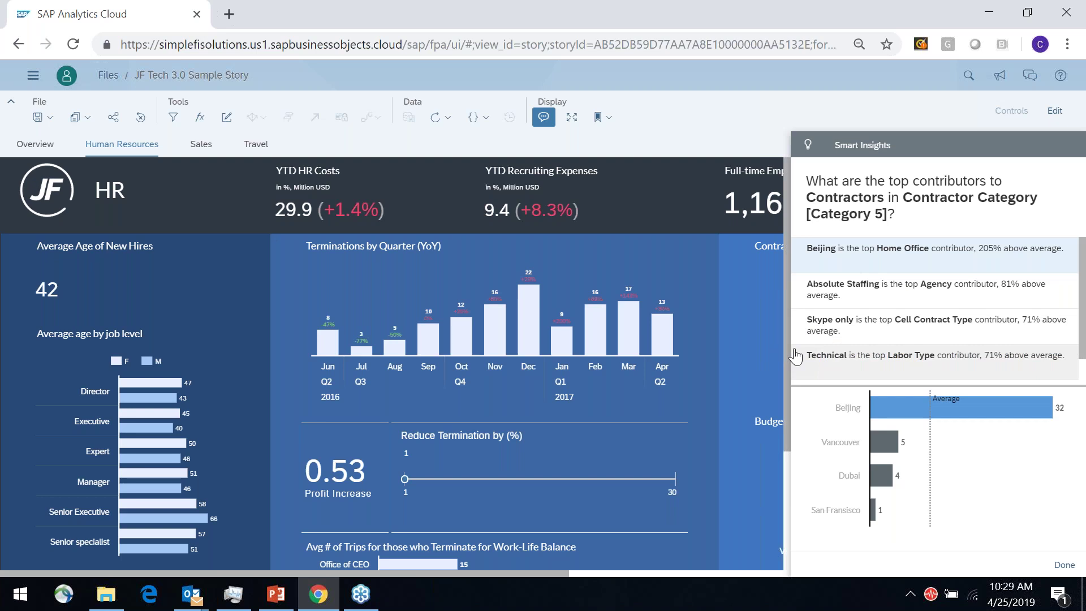
left_click(837, 338)
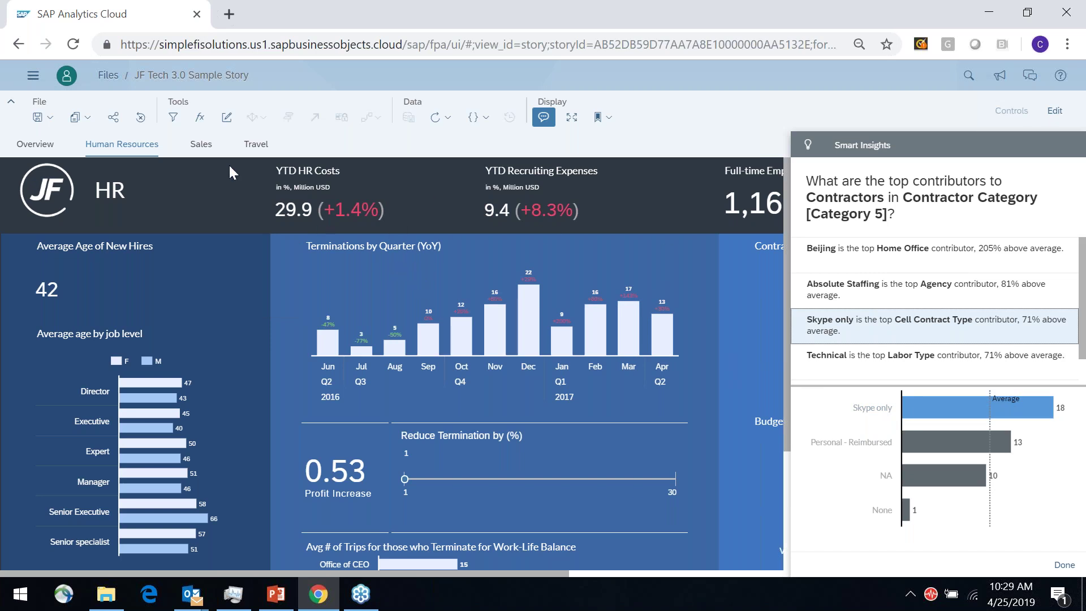
Create a new story and start it with a Smart Discovery
left_click(35, 83)
mouse_move(44, 138)
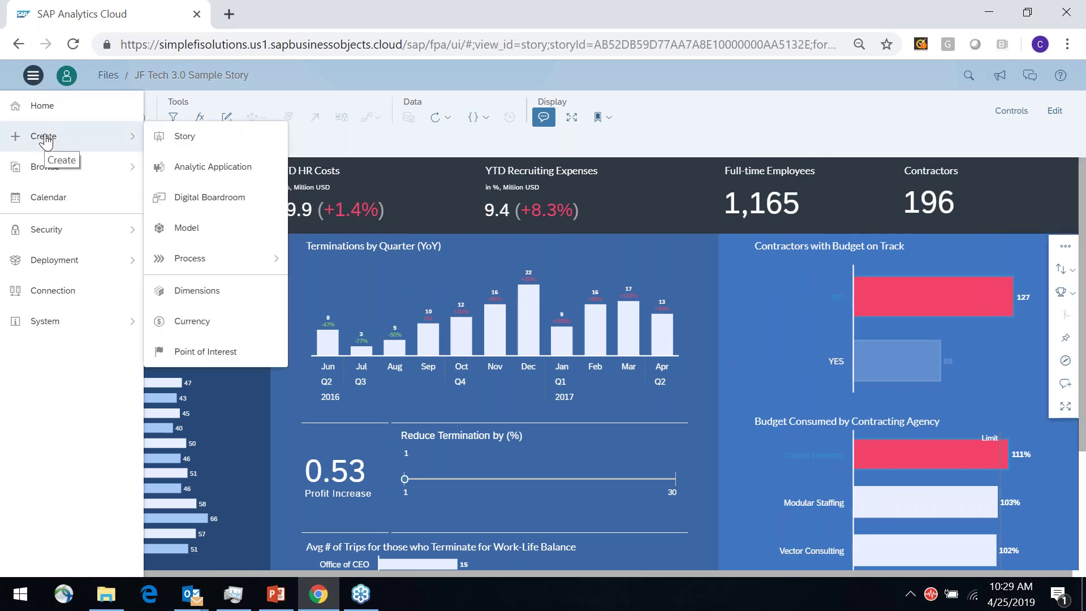
left_click(178, 145)
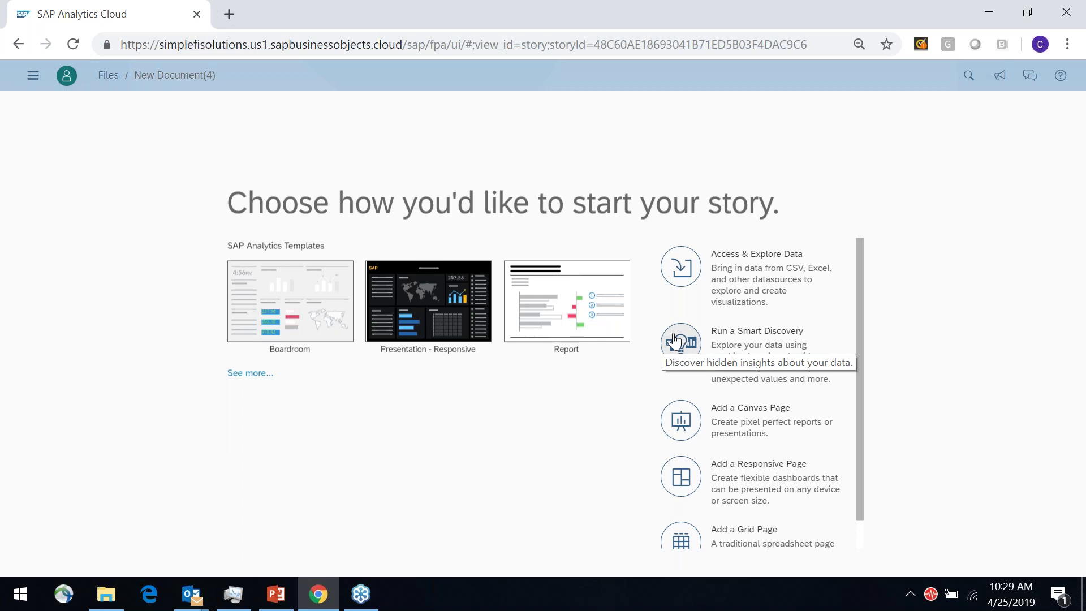
left_click(698, 352)
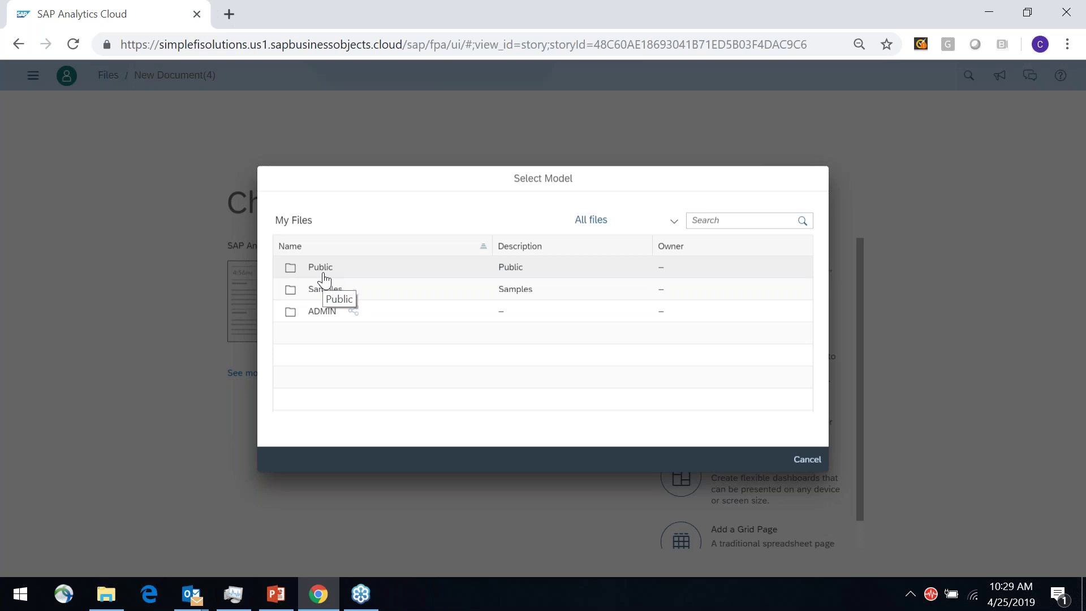
Search the Public Models folder for "4" and select SAP_Cloud4Customer as the discovery's data source
left_click(323, 276)
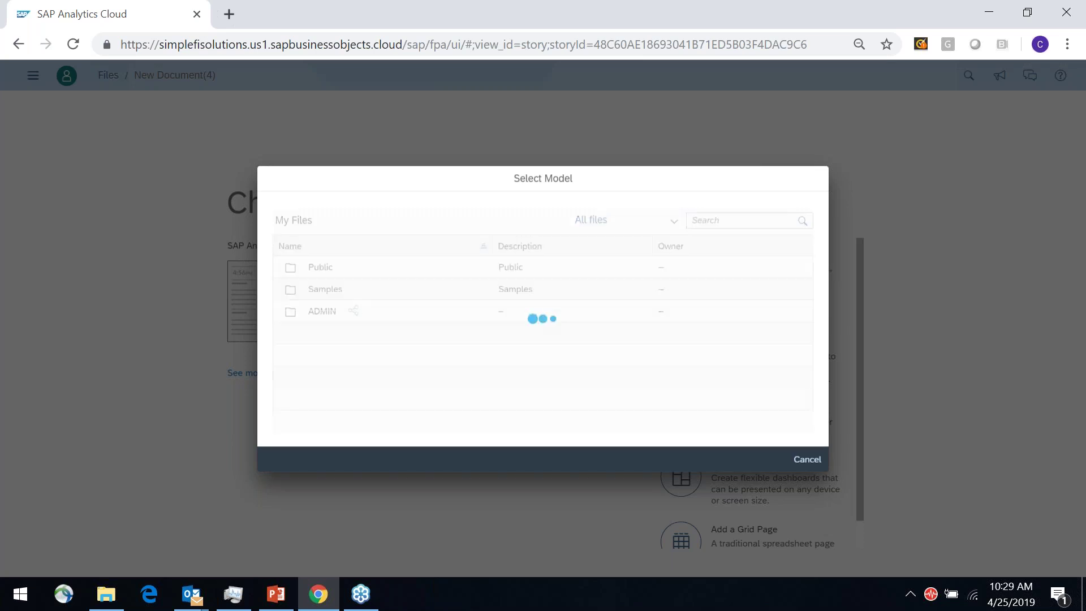
left_click_drag(812, 281, 812, 370)
left_click(321, 379)
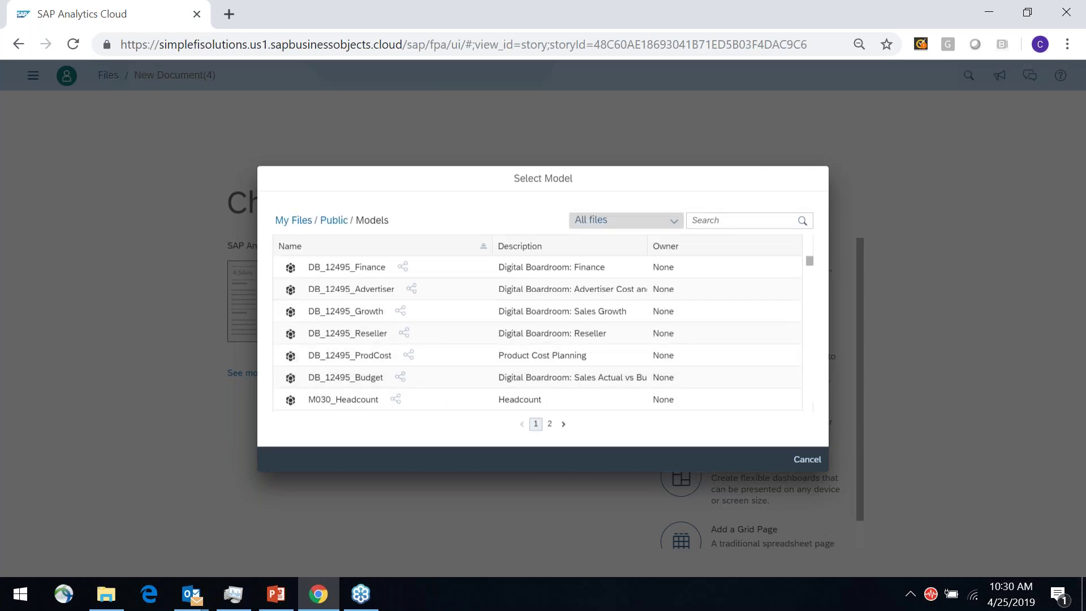
left_click(710, 225)
type("4")
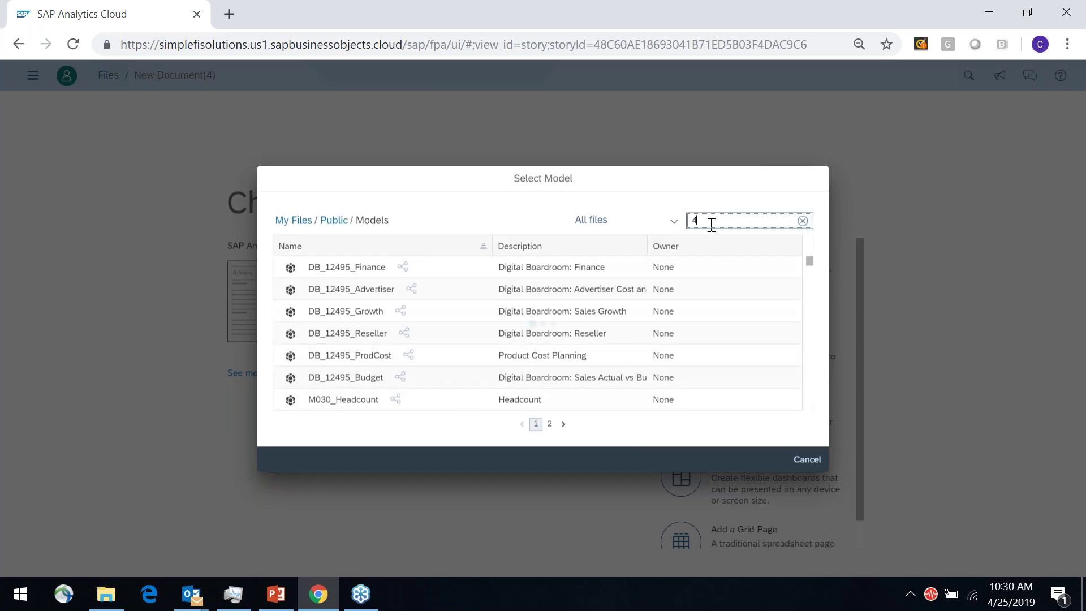
left_click_drag(806, 273, 786, 356)
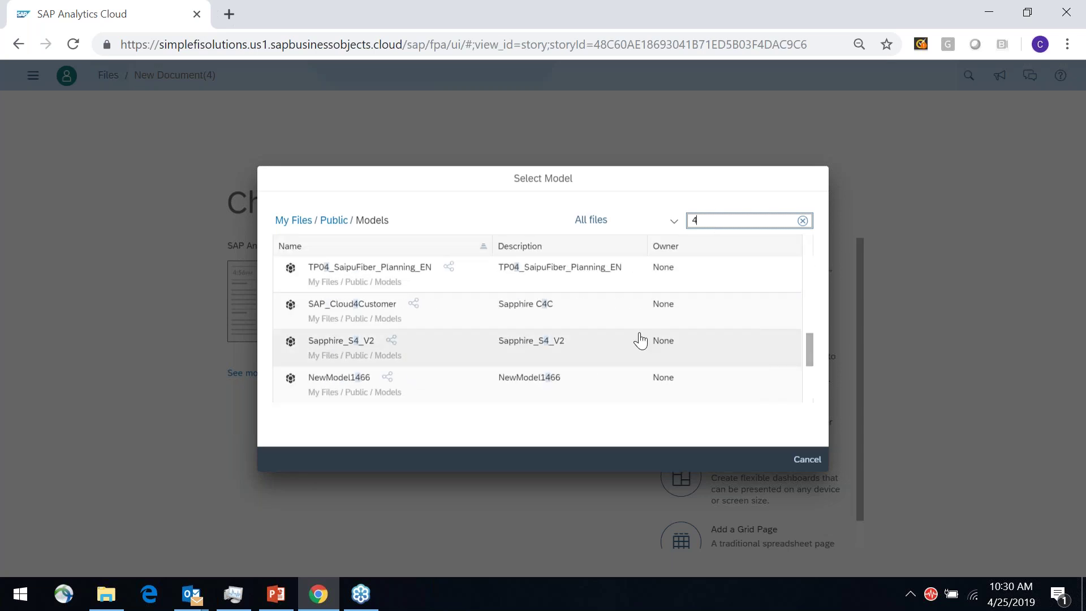
left_click(371, 312)
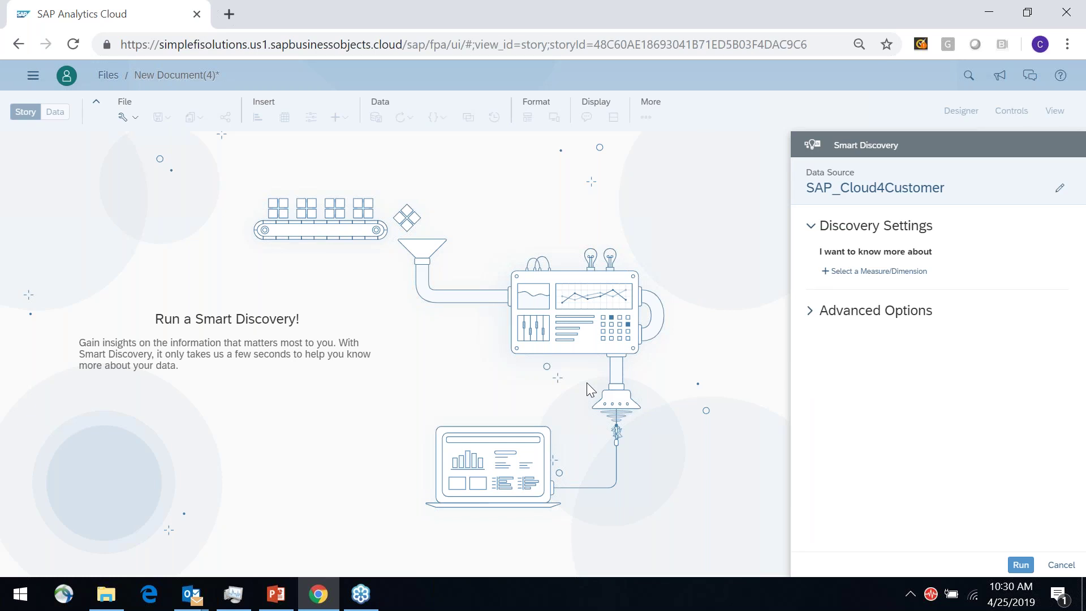
Set Expected Revenue as the Smart Discovery target measure and expand the advanced options
left_click(825, 281)
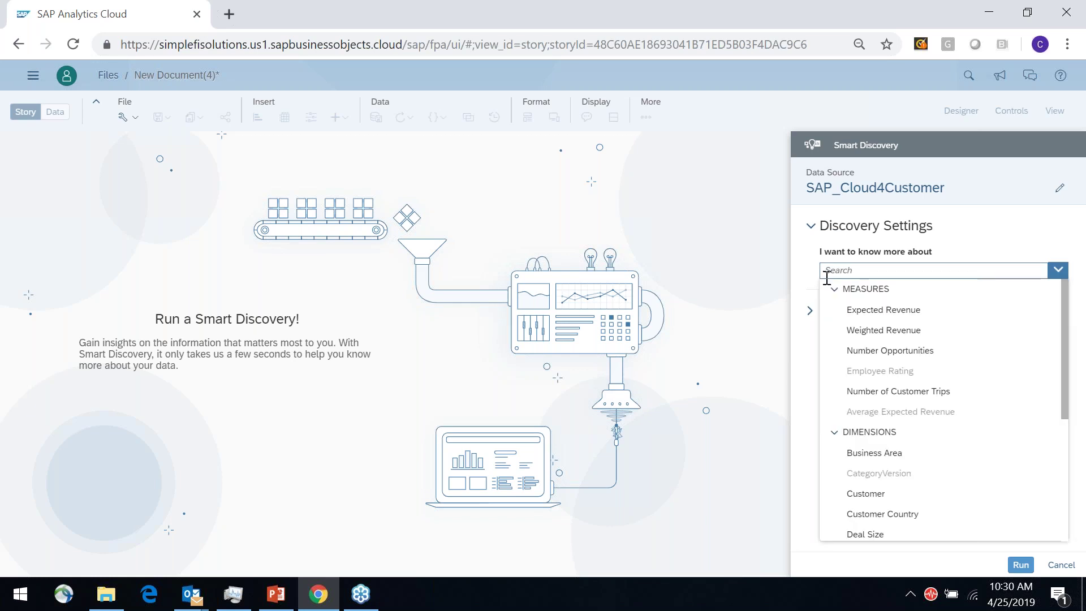
left_click(869, 315)
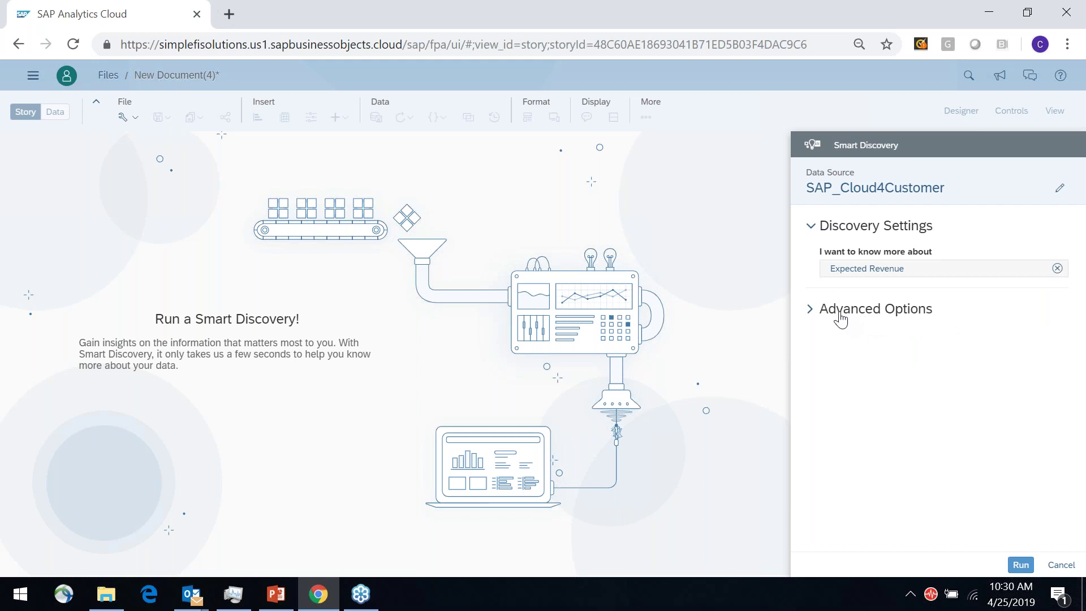
left_click(815, 320)
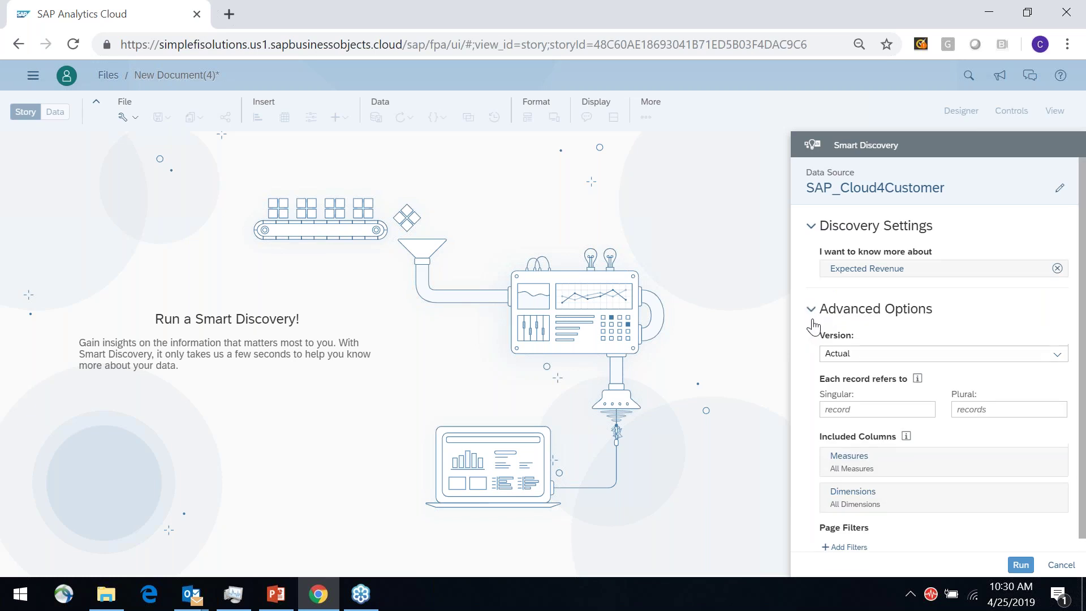
Exclude Weighted Revenue from the measures included in the discovery
left_click(887, 470)
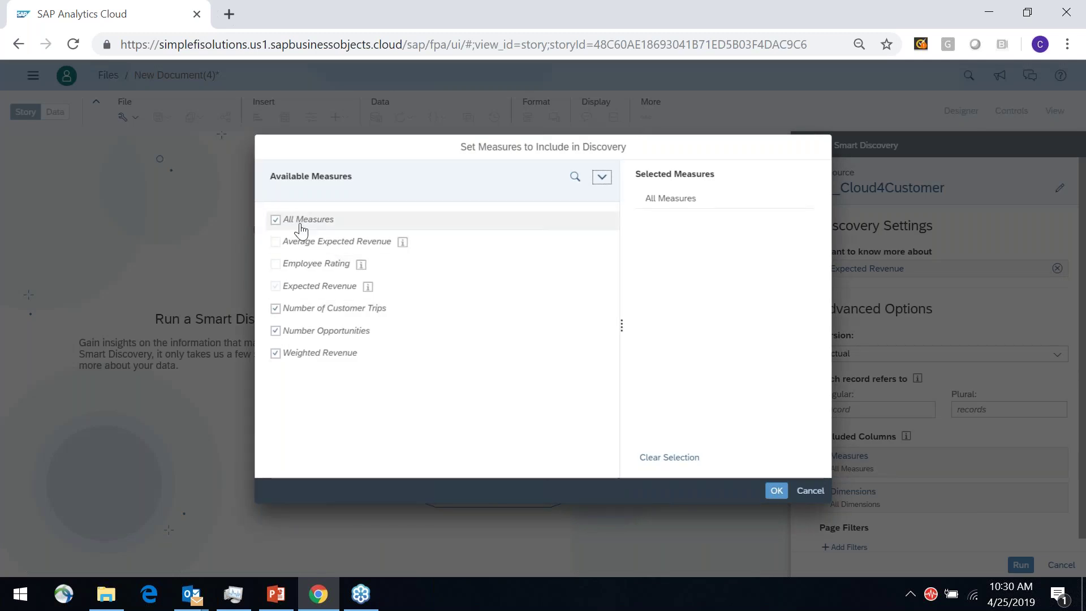
left_click(278, 362)
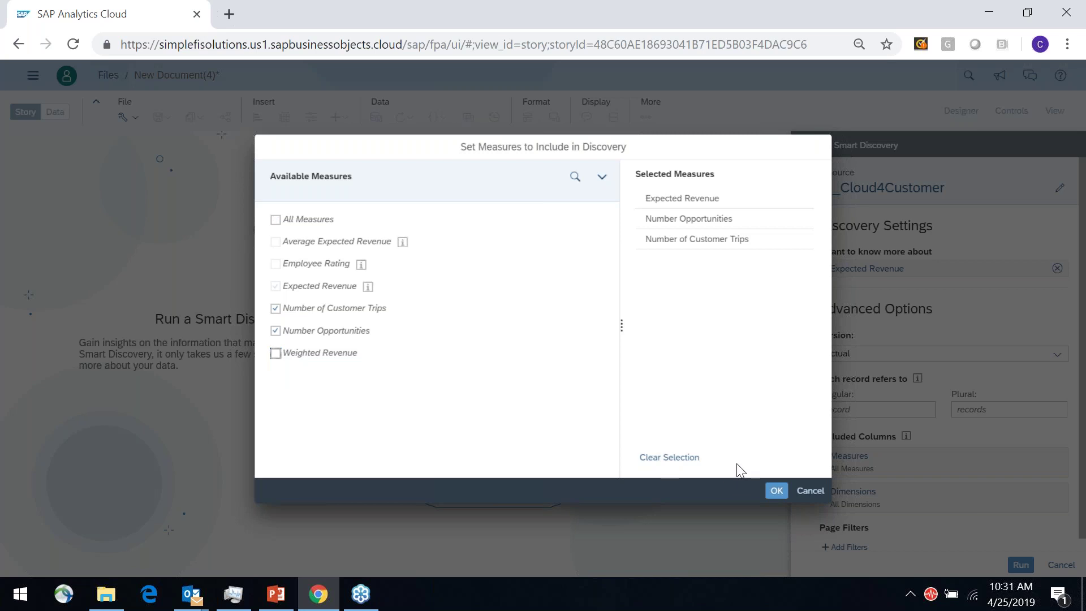
left_click(777, 490)
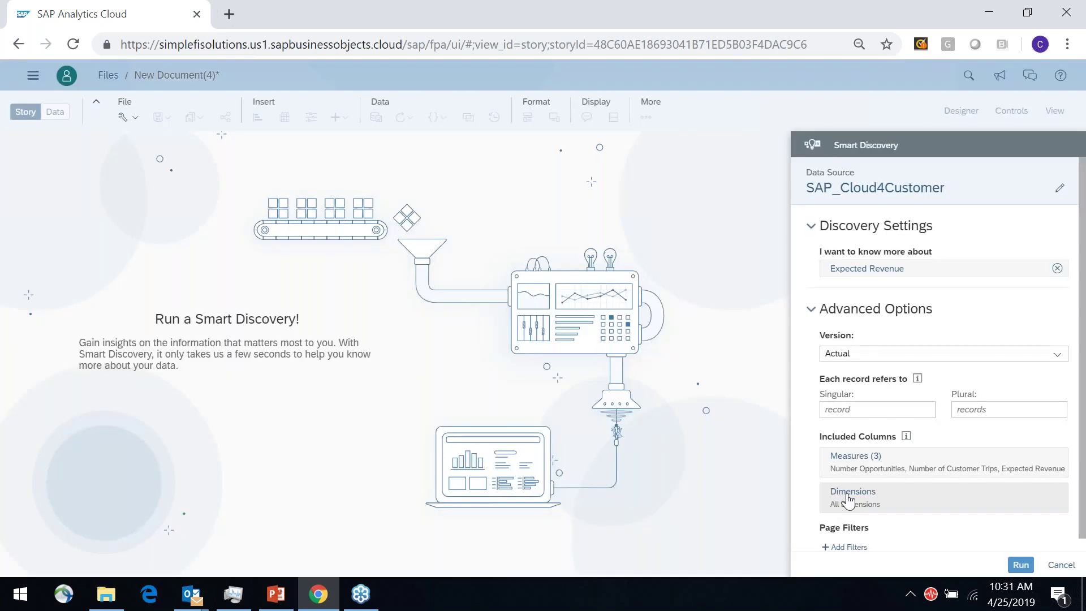
Exclude the Deal Size and Probability dimensions from the discovery and run it
left_click(849, 500)
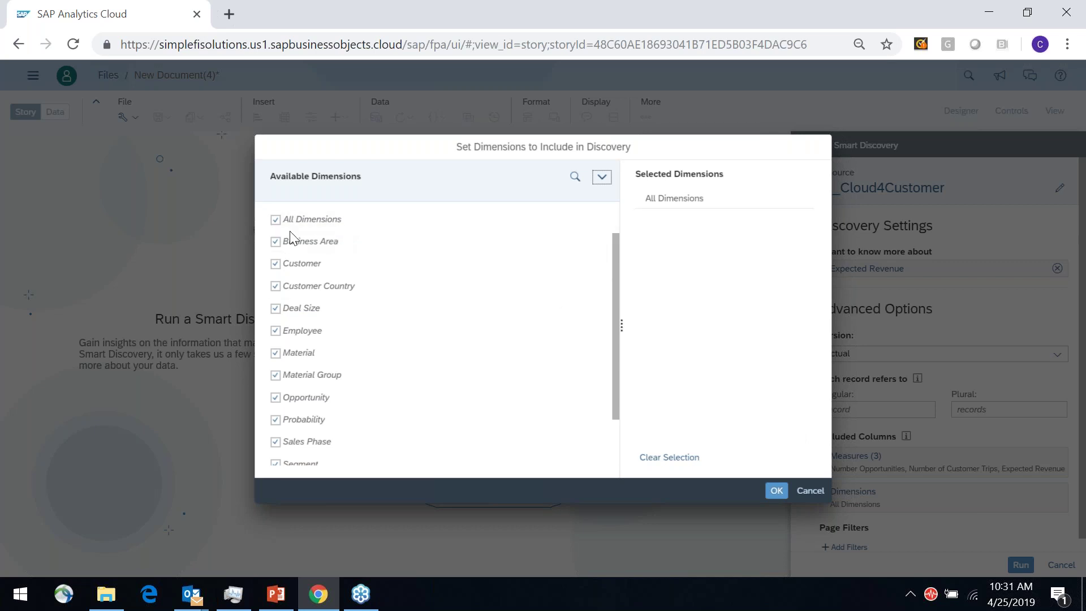
left_click(276, 311)
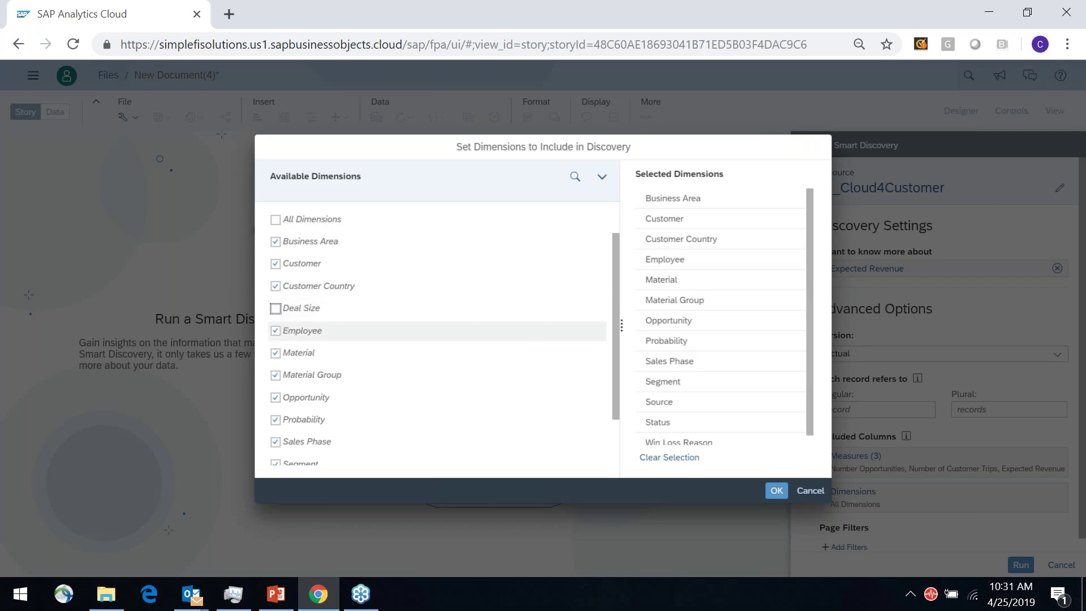
left_click(275, 421)
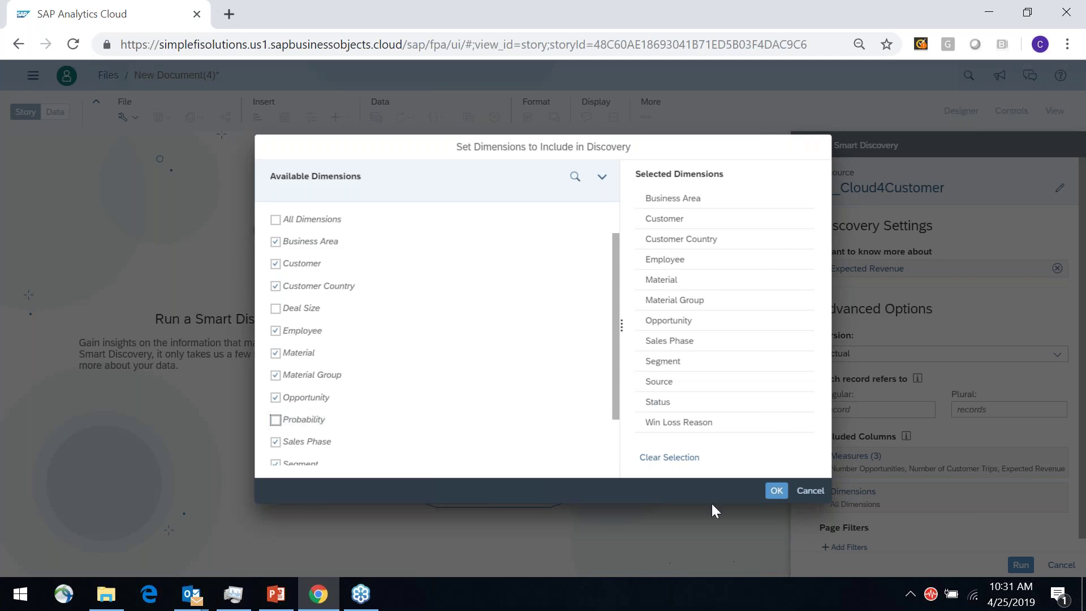
left_click(774, 491)
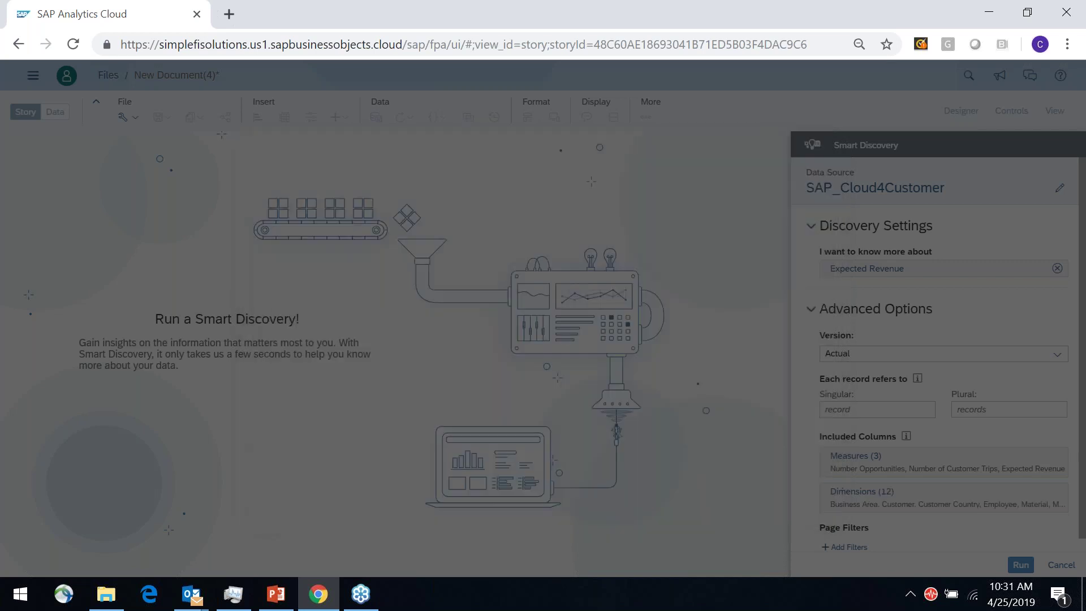
left_click(1015, 568)
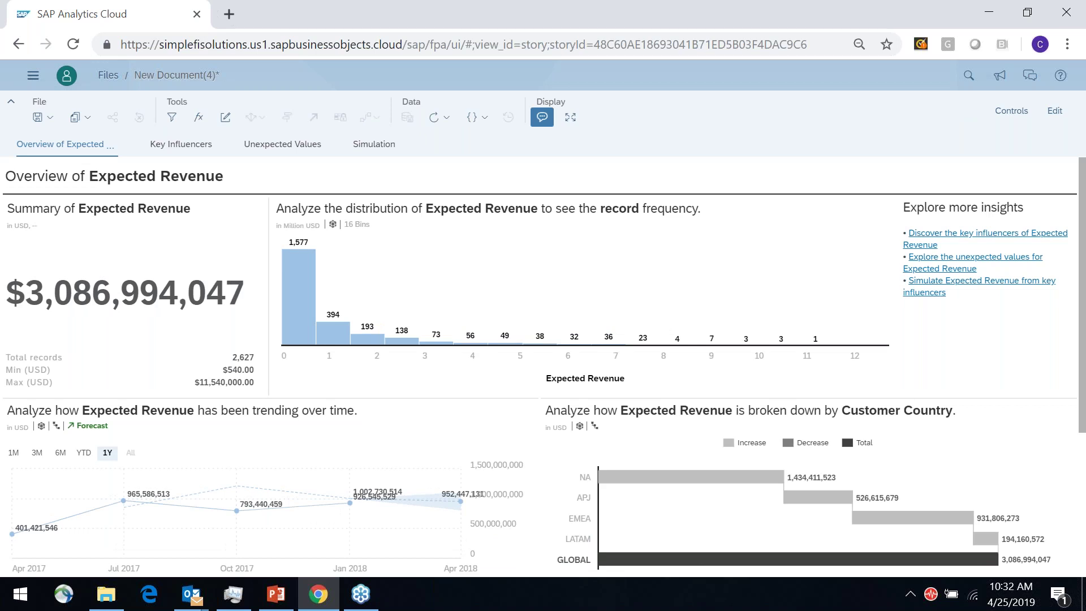
Examine the Expected Revenue record distribution, and the trend chart's monthly values and forecast confidence range through Apr 2018
mouse_move(1010, 566)
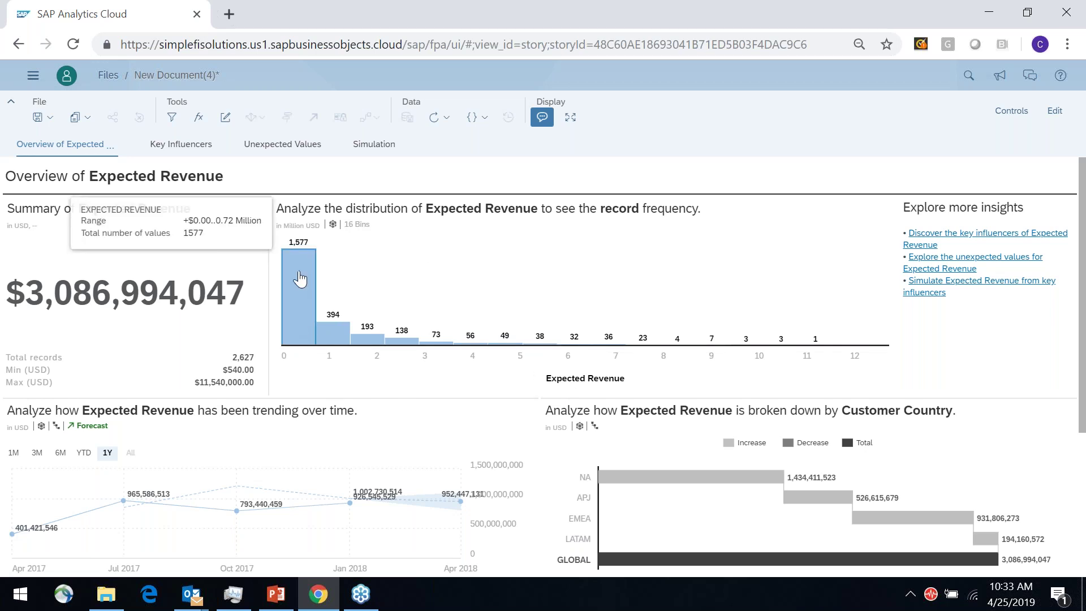
mouse_move(301, 274)
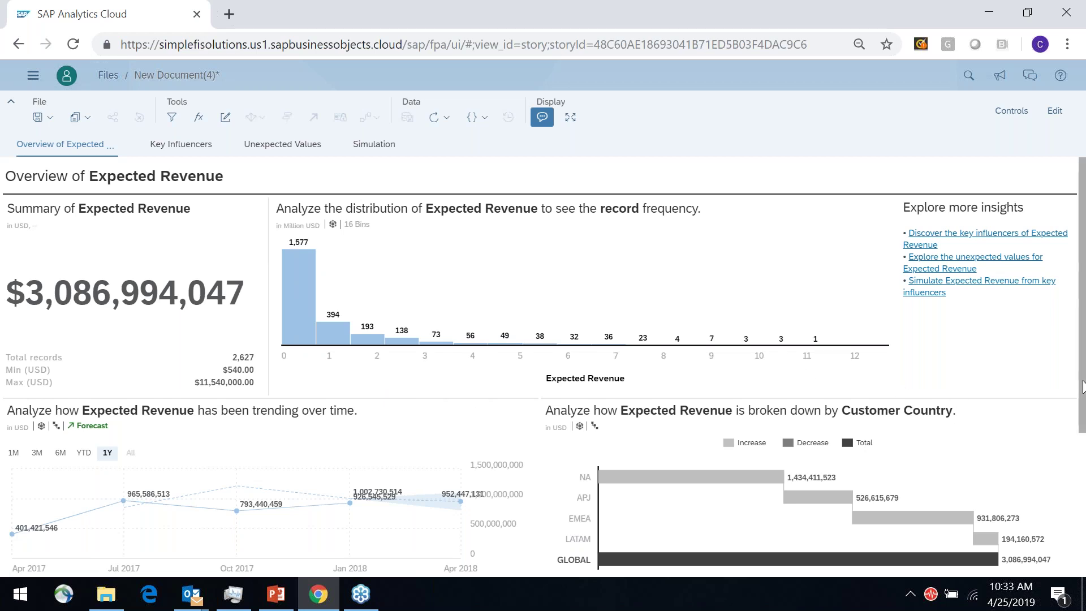
left_click_drag(1082, 390, 1083, 509)
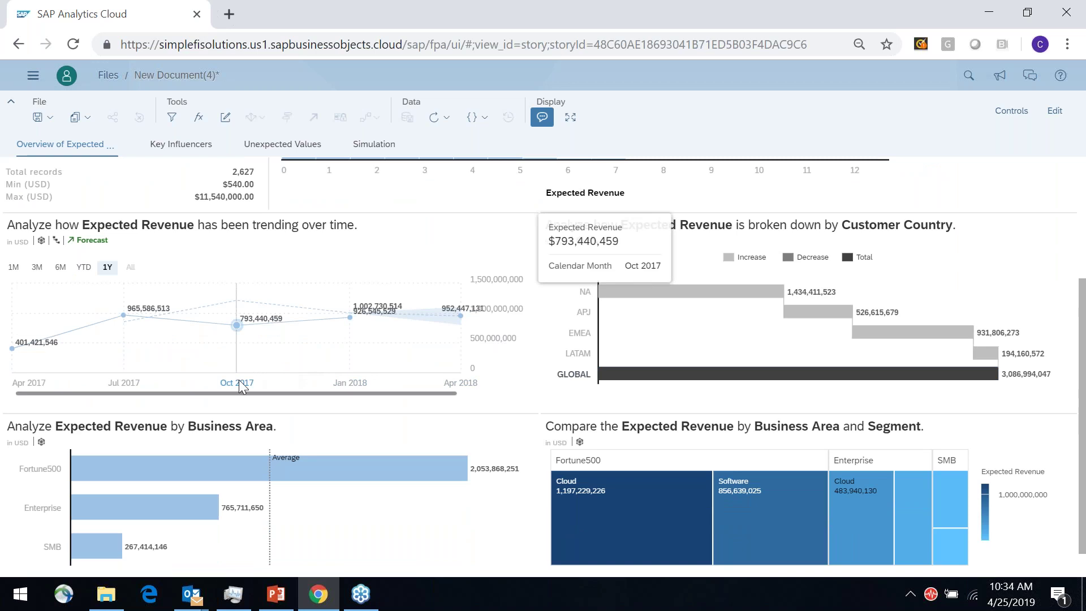
mouse_move(250, 402)
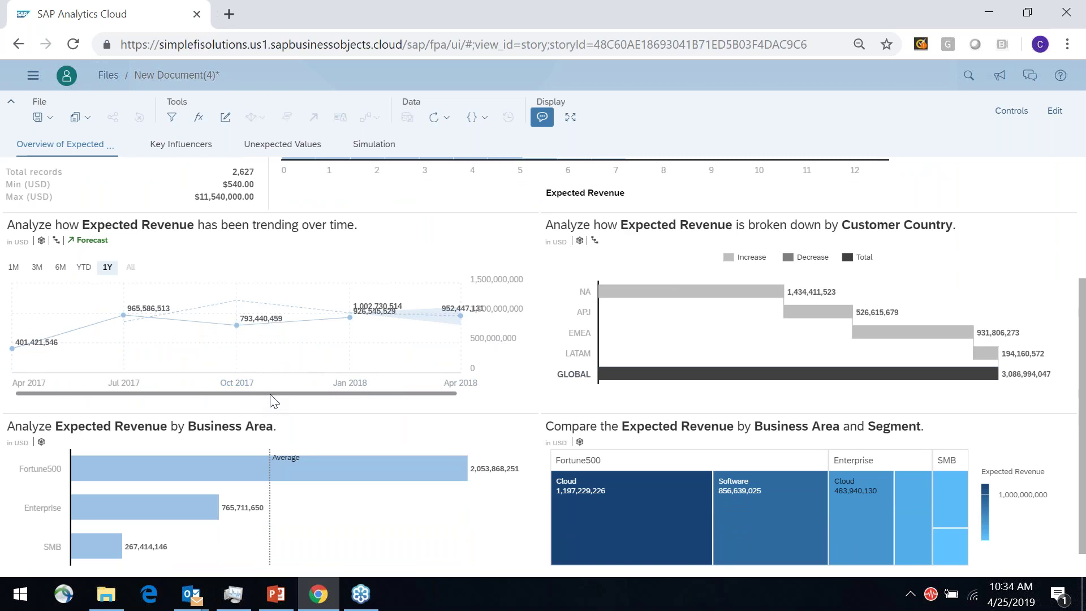
mouse_move(452, 390)
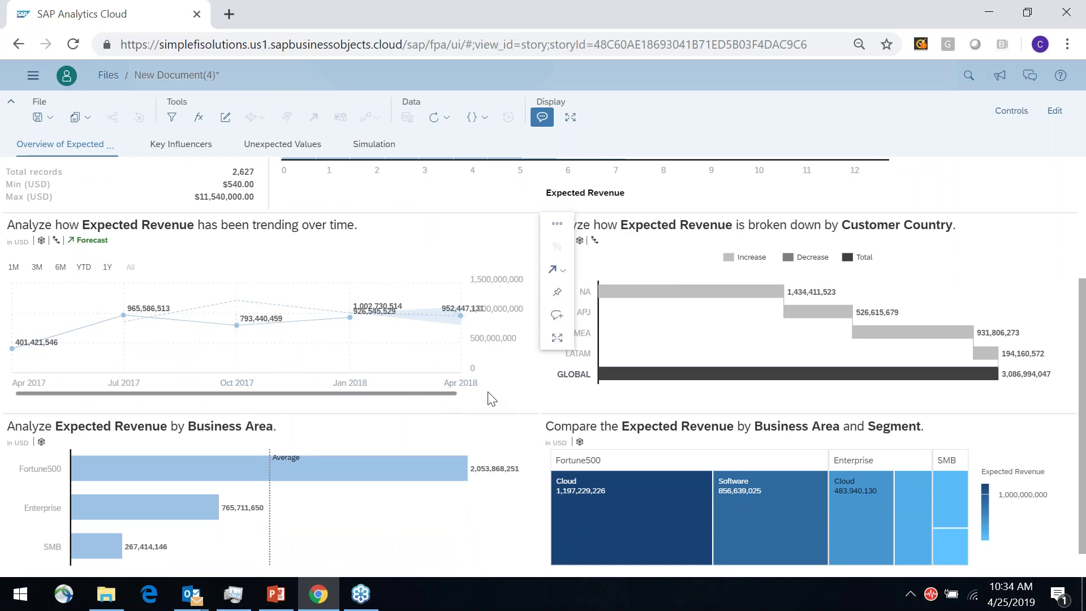
mouse_move(378, 394)
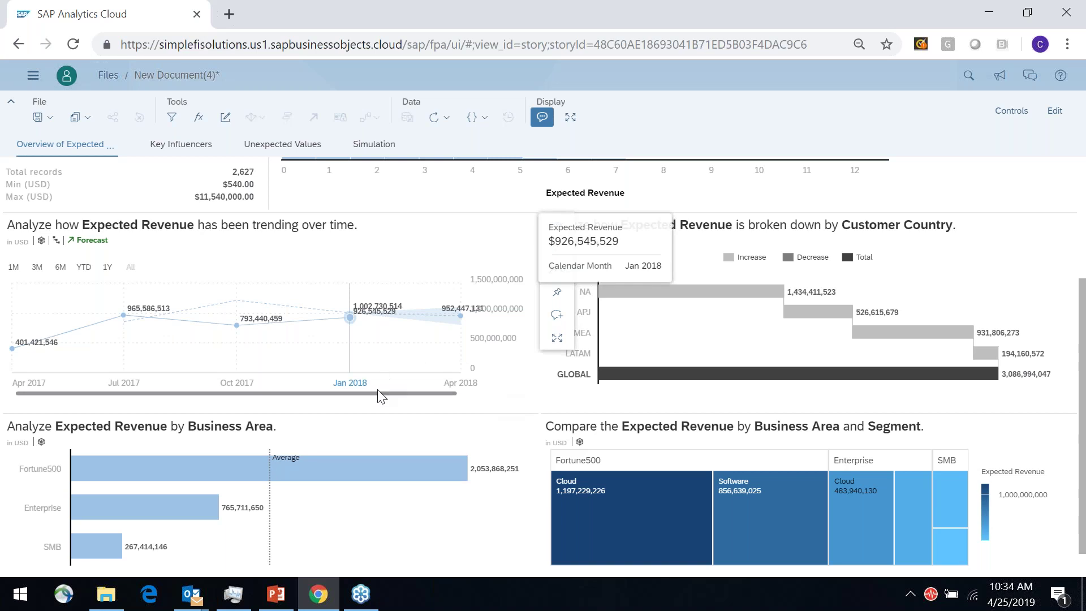
mouse_move(433, 371)
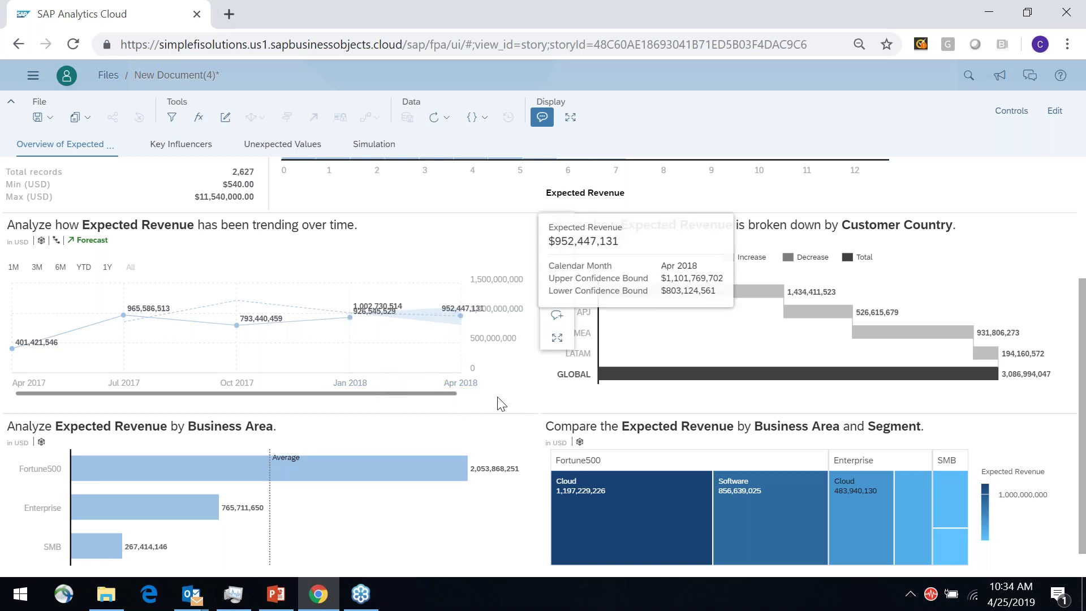
left_click(425, 324)
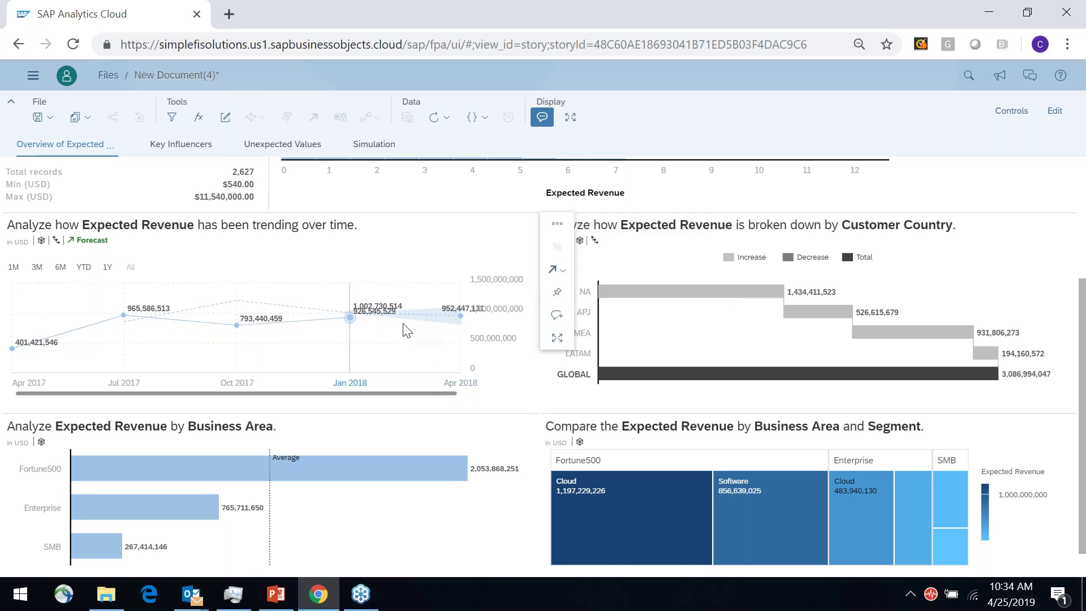
left_click(405, 328)
left_click(382, 323)
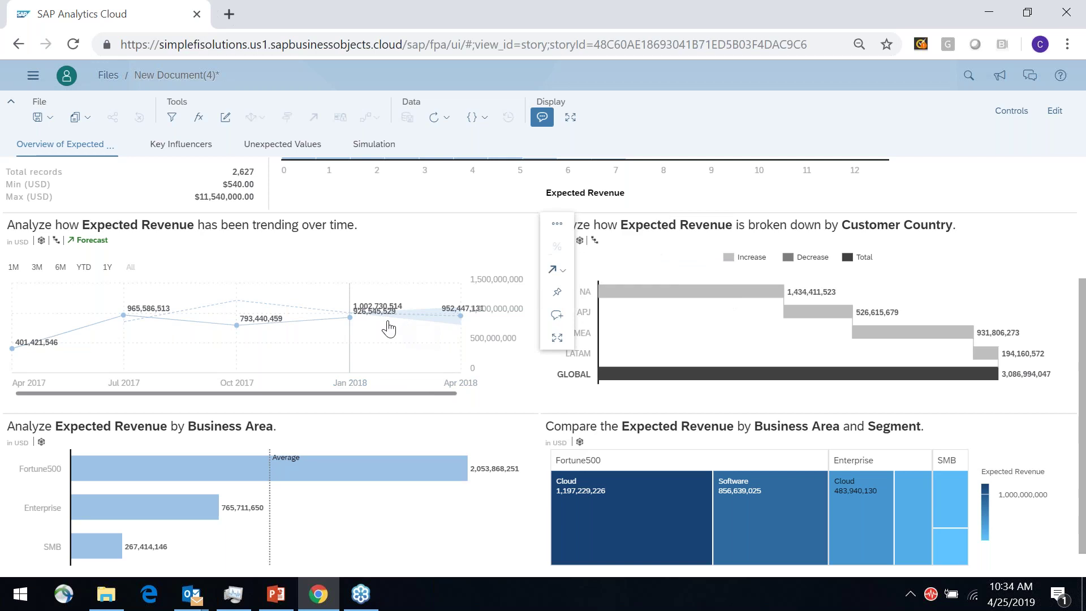
Examine the Jan 2018 trend point and forecast, and the Expected Revenue breakdowns by Customer Country, Business Area and Segment
left_click(367, 300)
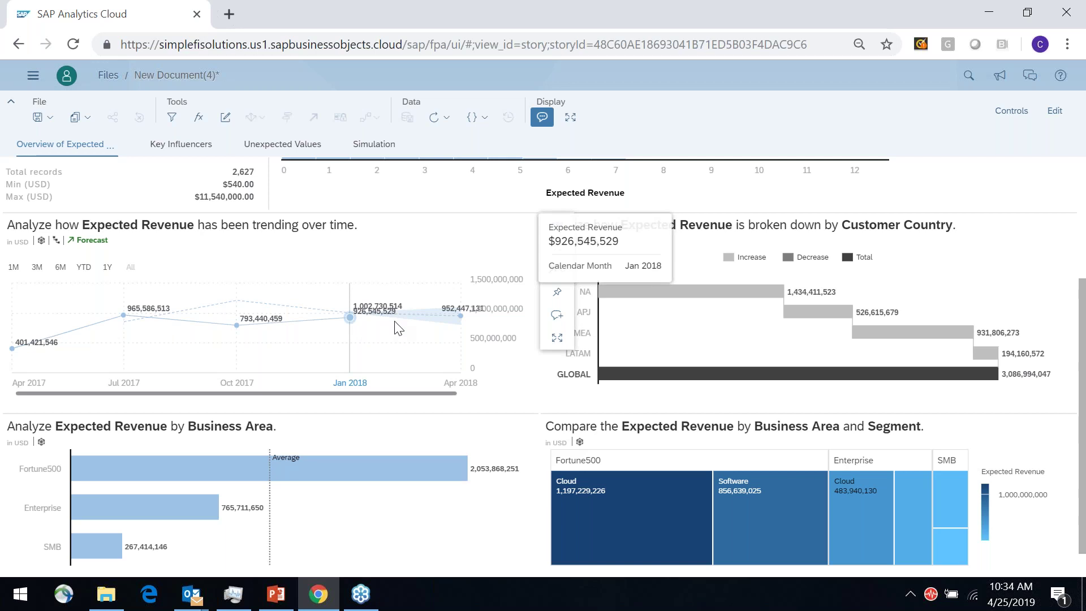
left_click(421, 328)
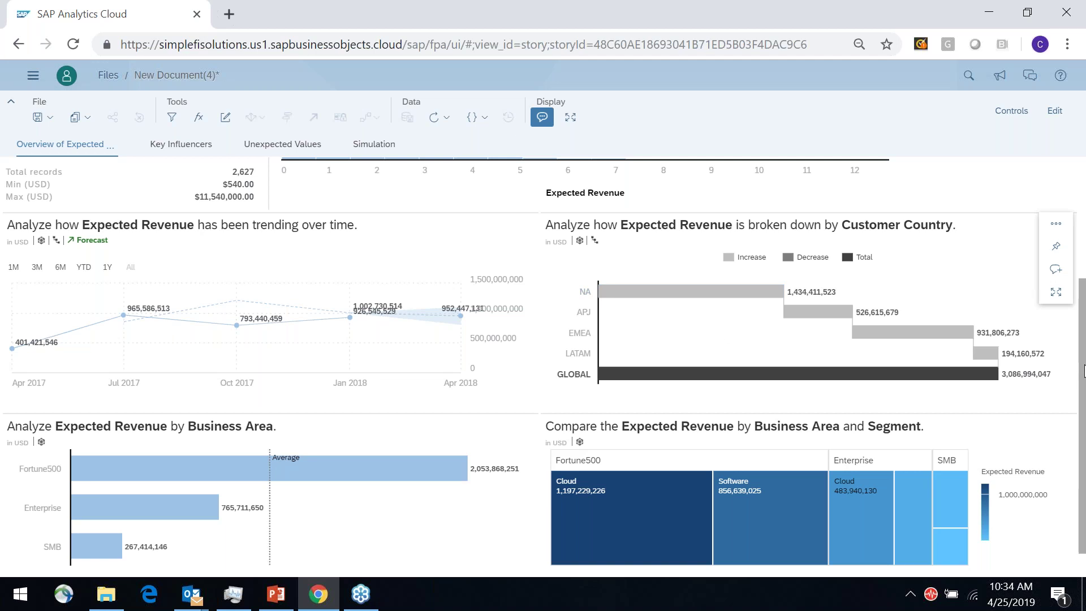
scroll(812, 407, "down", 1)
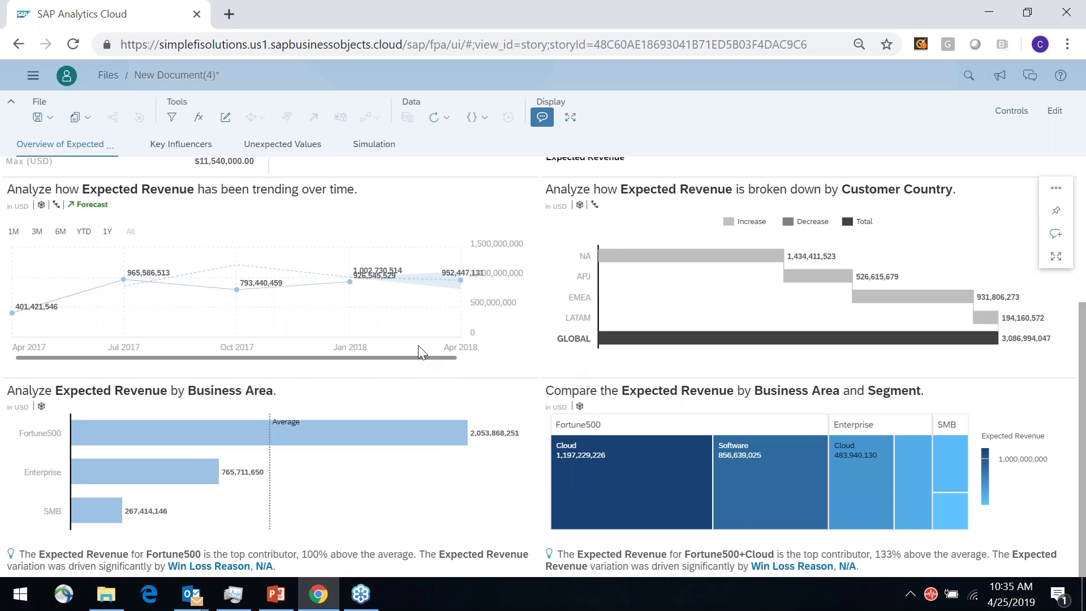
mouse_move(160, 490)
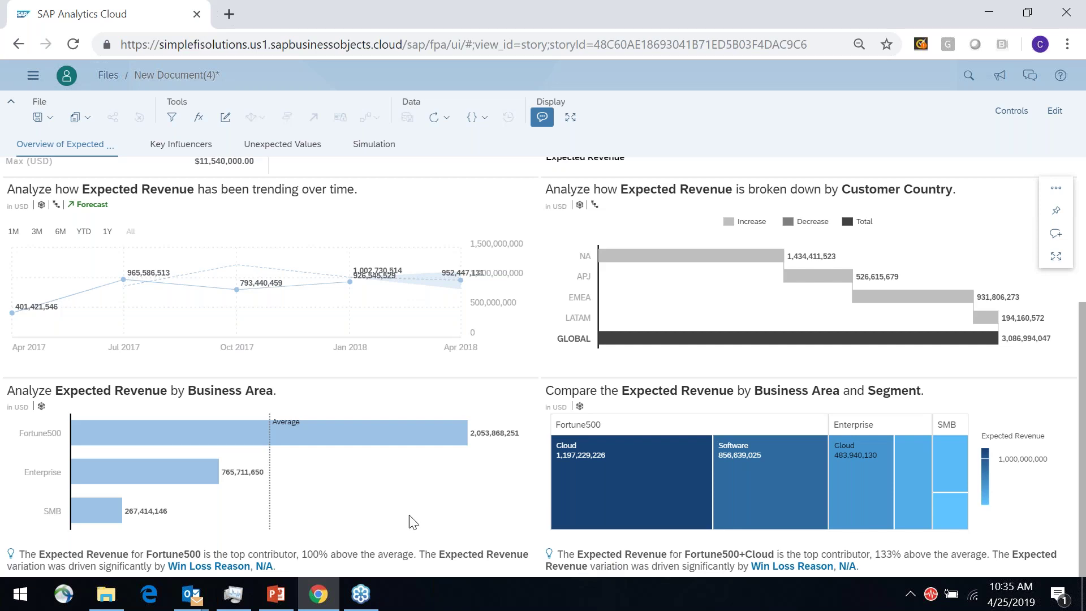
Review the ranked key influencers for Expected Revenue and view the details of the Business Area influencer
left_click(179, 149)
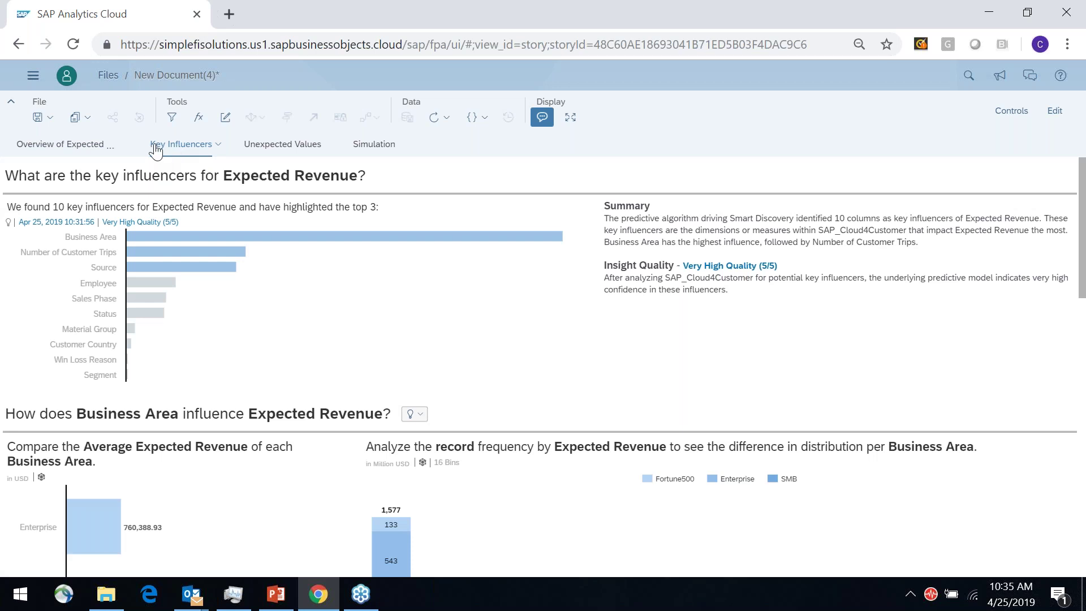
left_click(164, 224)
mouse_move(57, 221)
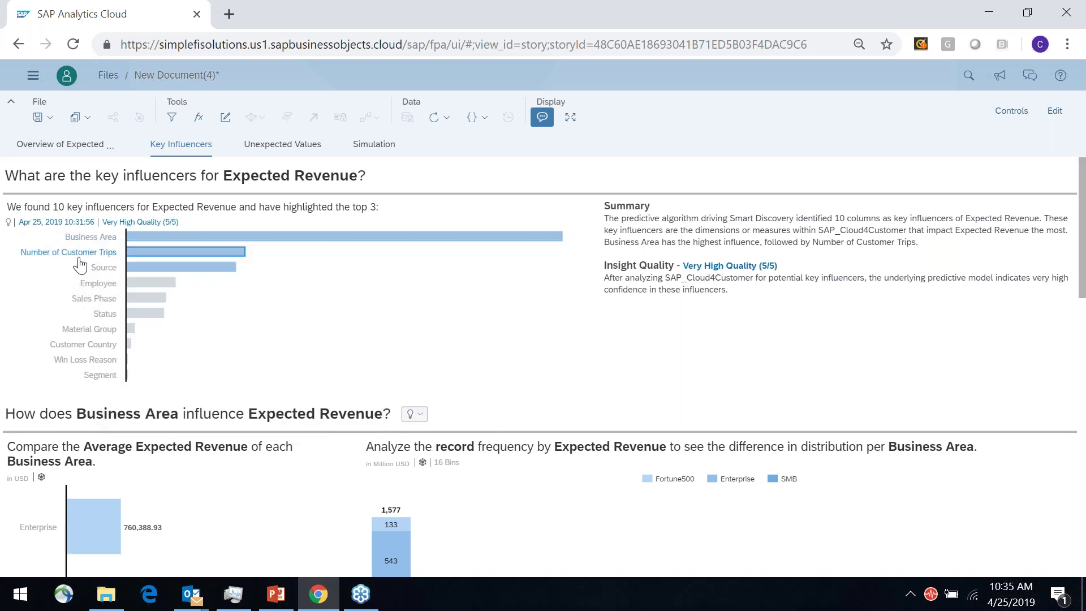
mouse_move(117, 269)
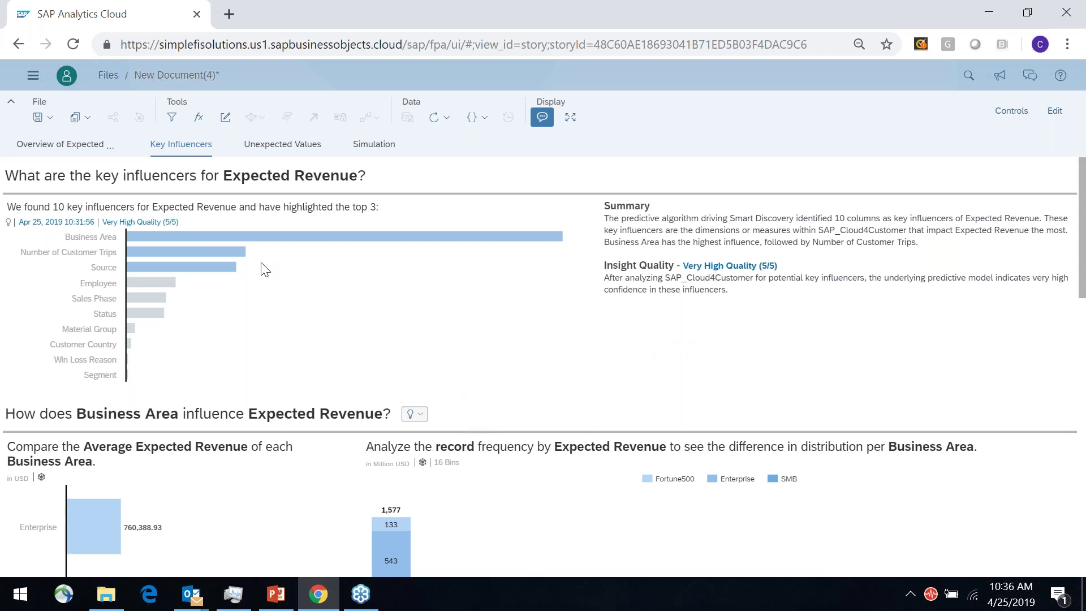
left_click(290, 237)
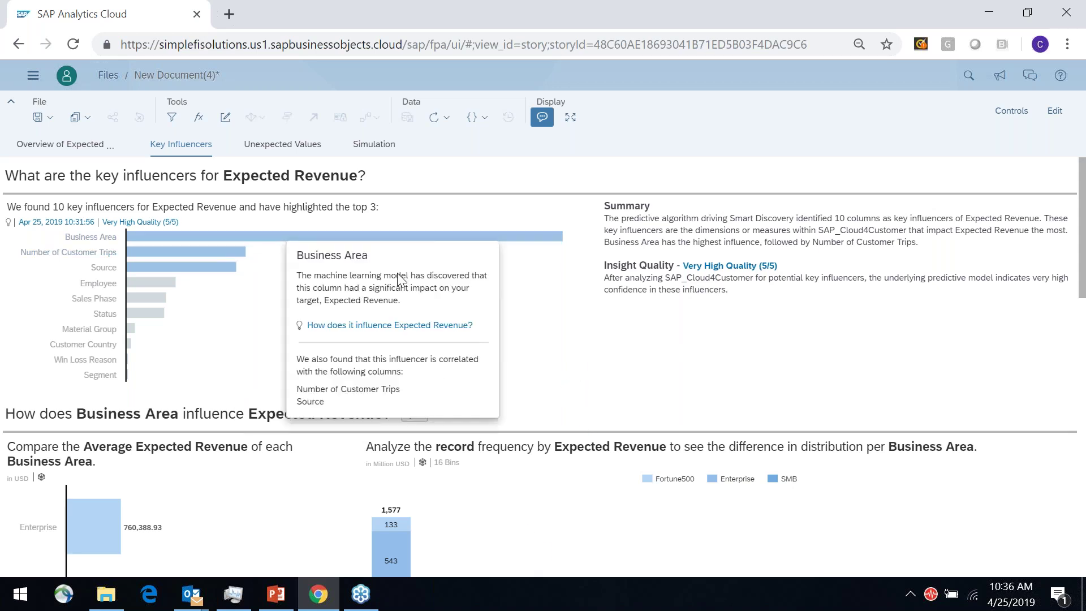
Examine how Business Area influences Expected Revenue, comparing the average per area with the record distribution for SMB, Enterprise and Fortune500
left_click(1082, 503)
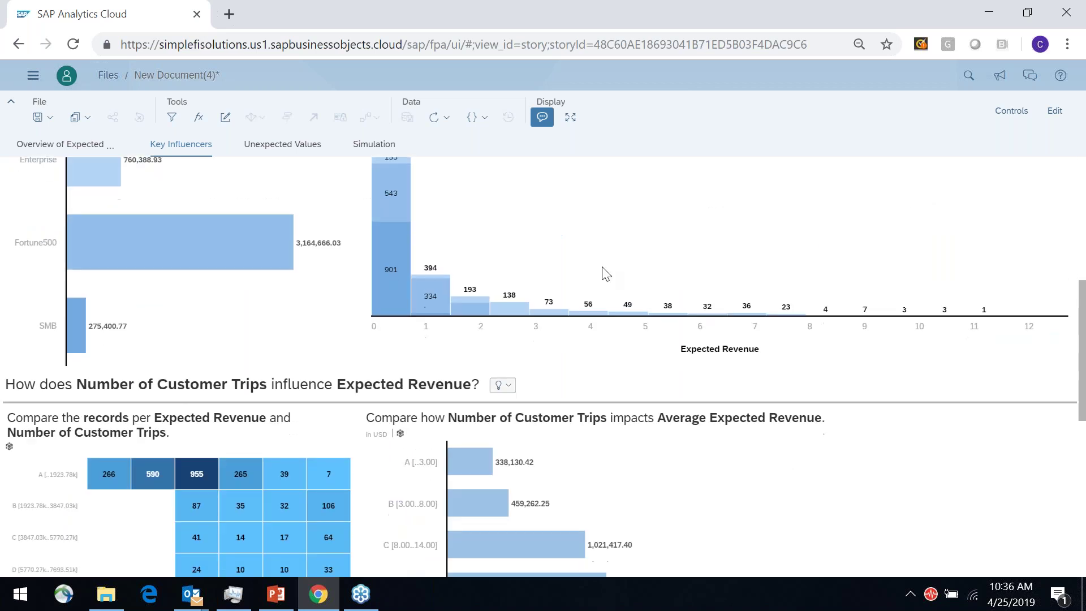
scroll(601, 319, "up", 2)
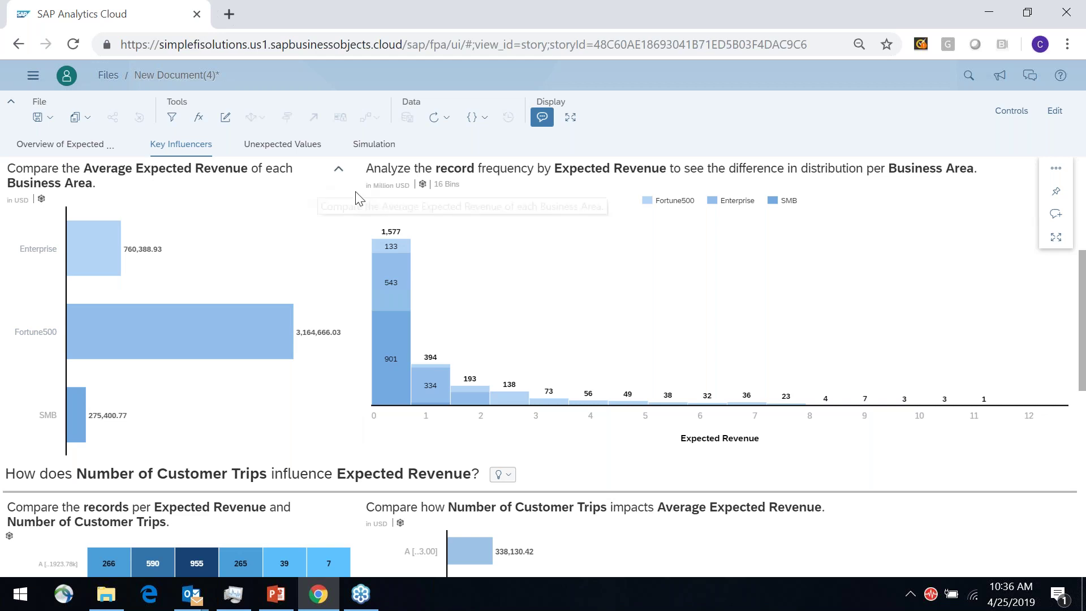
mouse_move(394, 369)
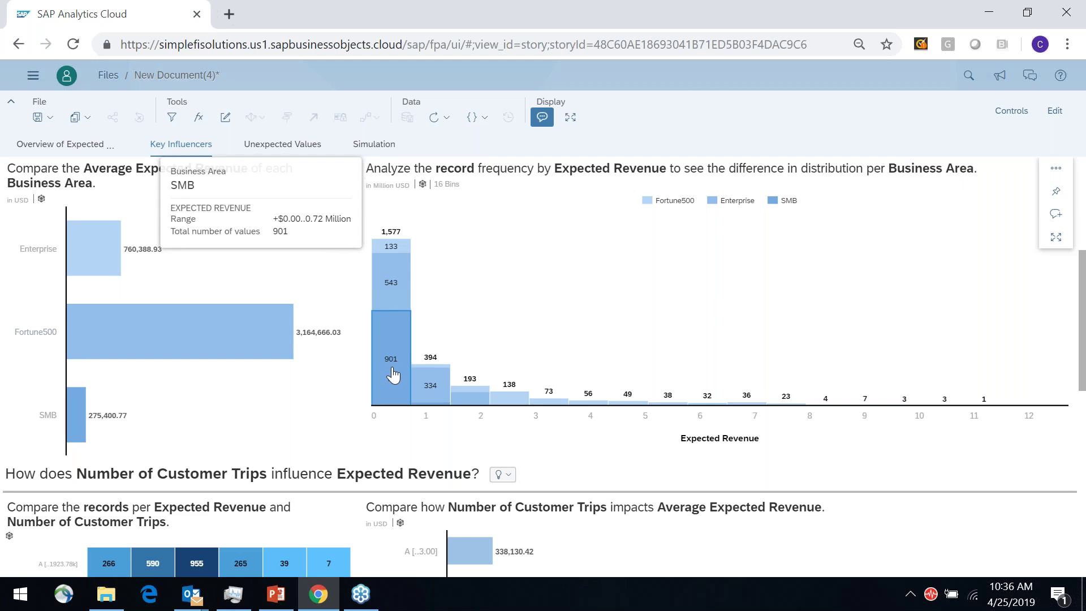
mouse_move(433, 385)
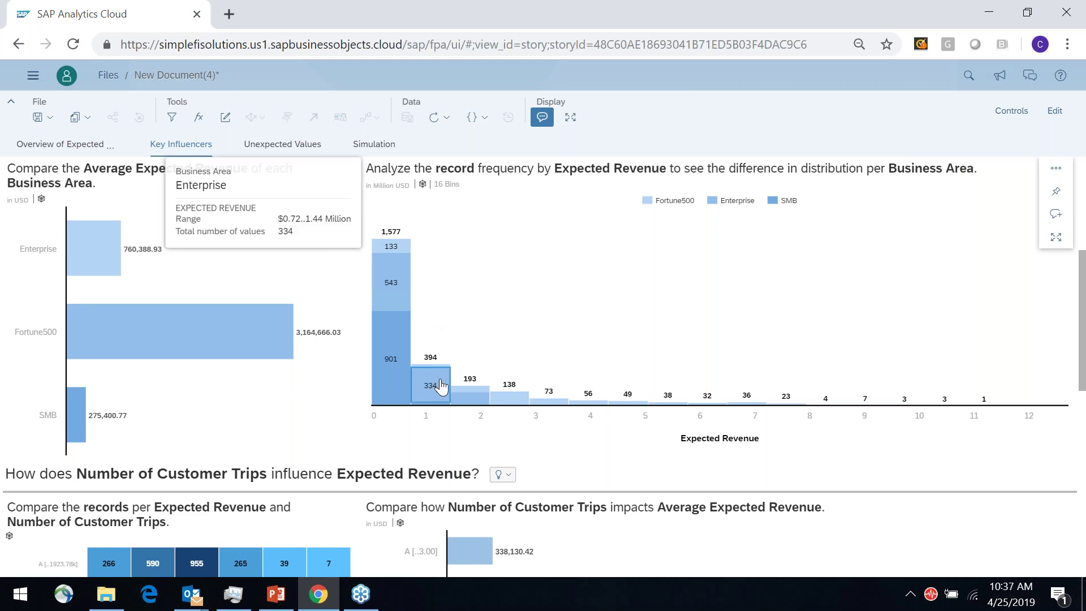
mouse_move(506, 401)
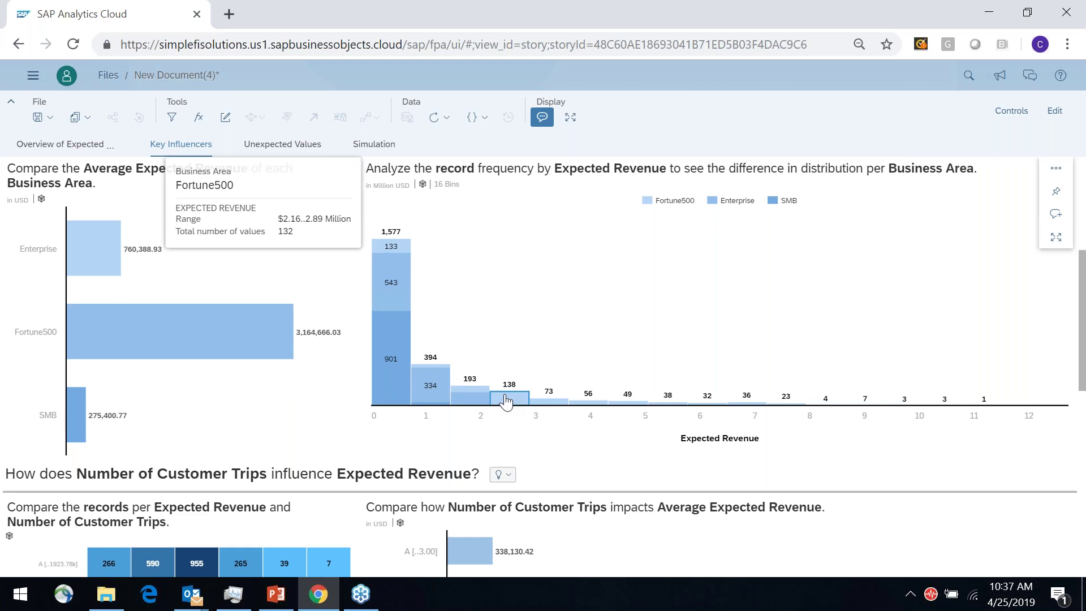
left_click(506, 401)
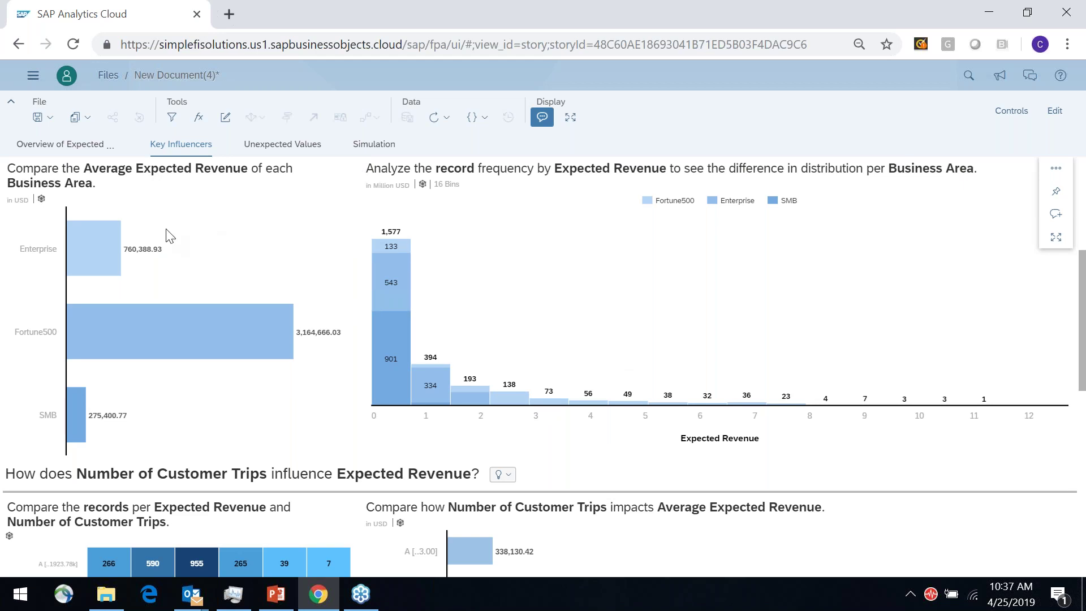
mouse_move(115, 240)
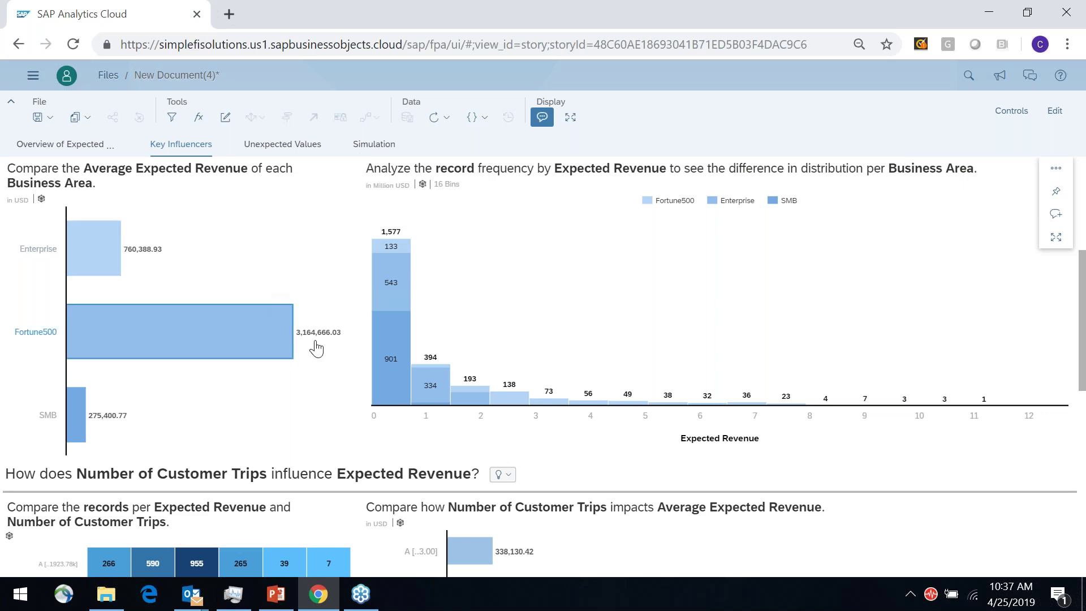
Examine how Number of Customer Trips influences Expected Revenue in the record heat map and the average revenue chart
scroll(1084, 400, "down", 3)
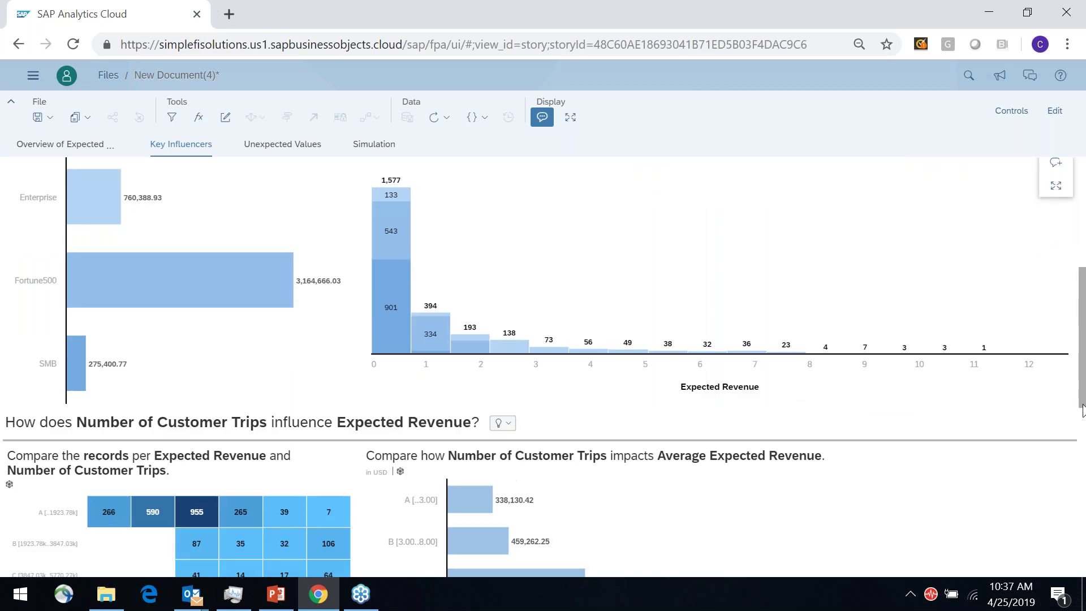
scroll(1084, 452, "down", 3)
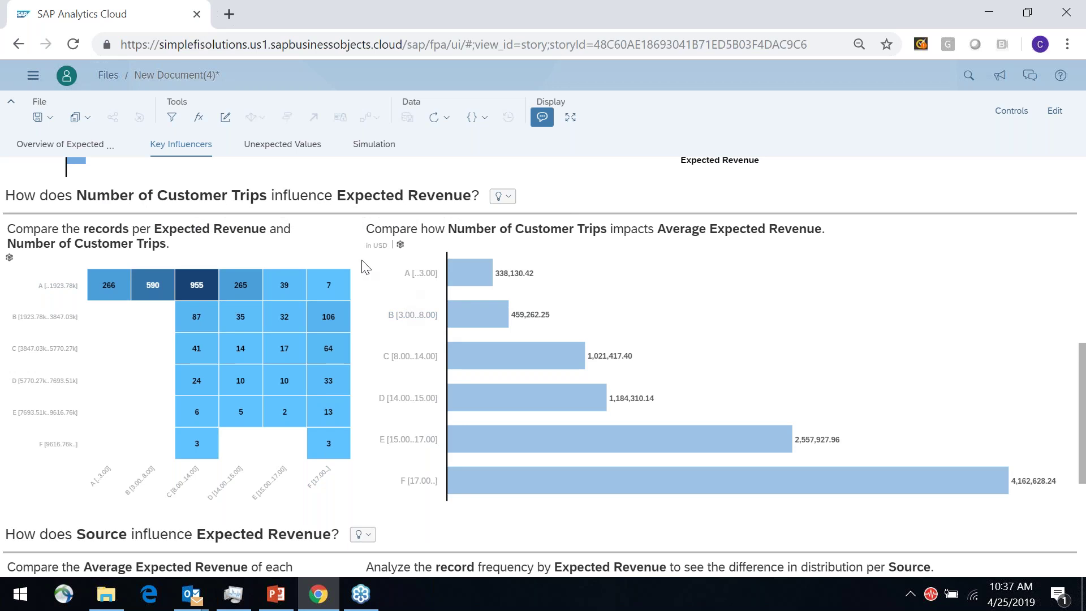
mouse_move(78, 301)
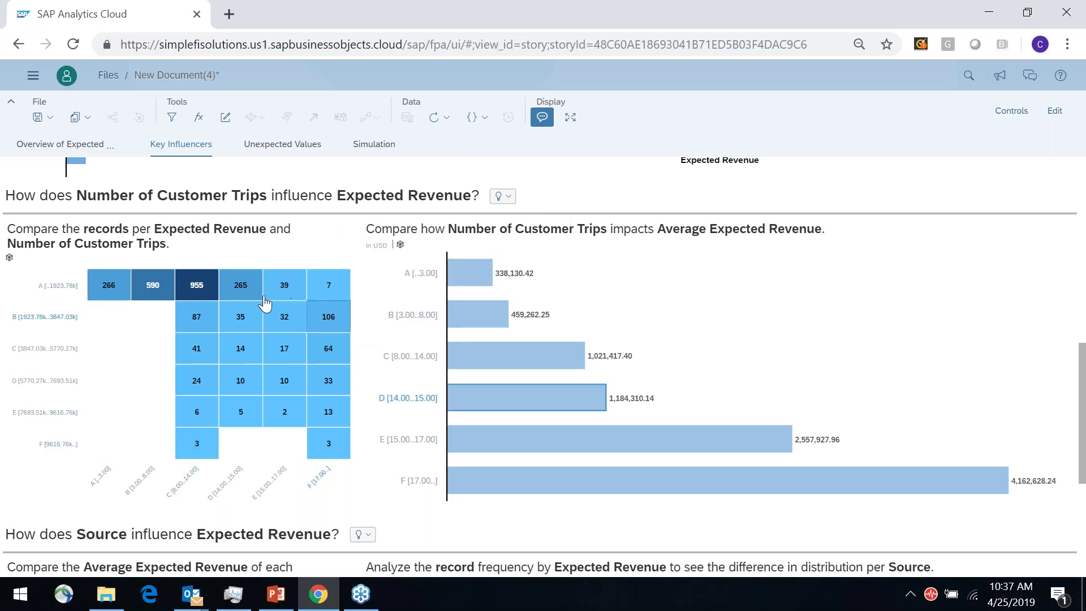
mouse_move(317, 328)
mouse_move(205, 291)
scroll(1082, 419, "up", 4)
scroll(1081, 402, "down", 2)
Examine how Source influences Expected Revenue, comparing the Campaign, Customer Inquiry and Partners averages
left_click_drag(1081, 401, 1084, 557)
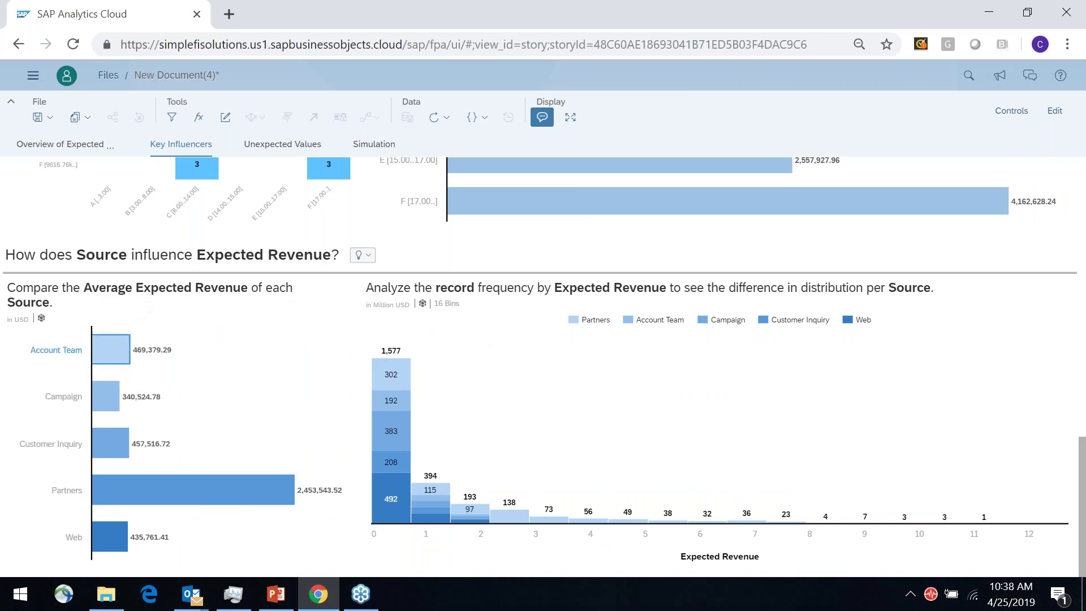
left_click(34, 443)
left_click(74, 498, "ctrl")
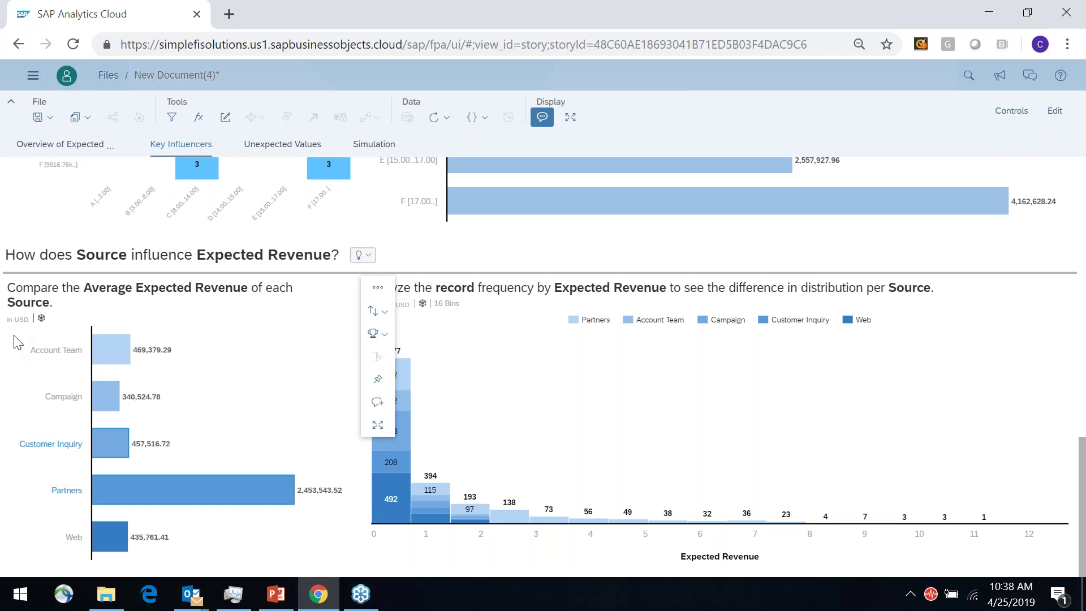
left_click(59, 395)
left_click(31, 446)
left_click(68, 492)
mouse_move(278, 490)
mouse_move(142, 501)
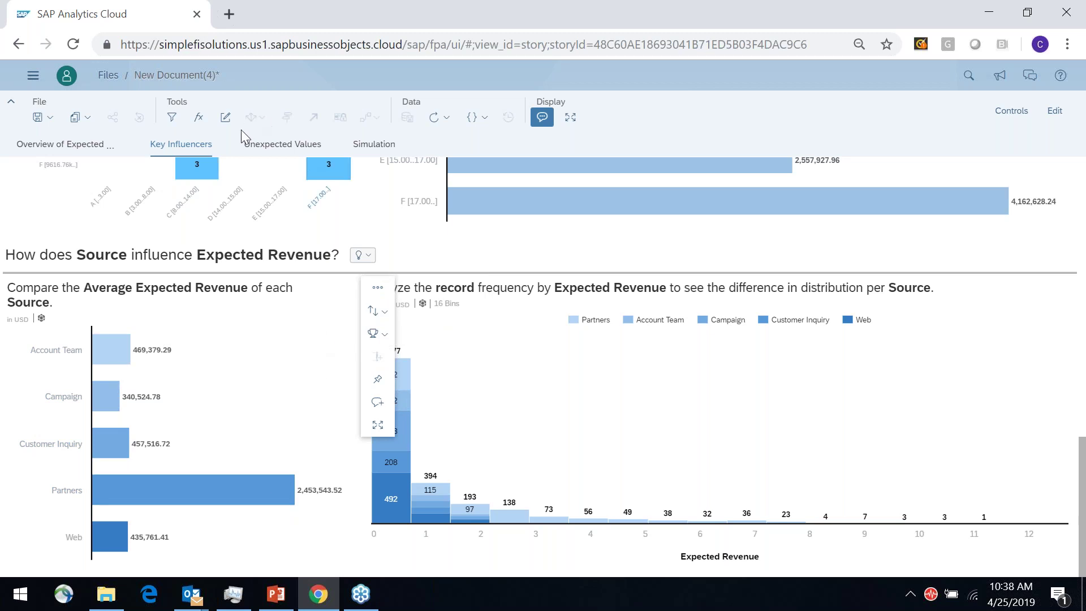
Search the unexpected Expected Revenue records for SMB and clear the search again
left_click(259, 149)
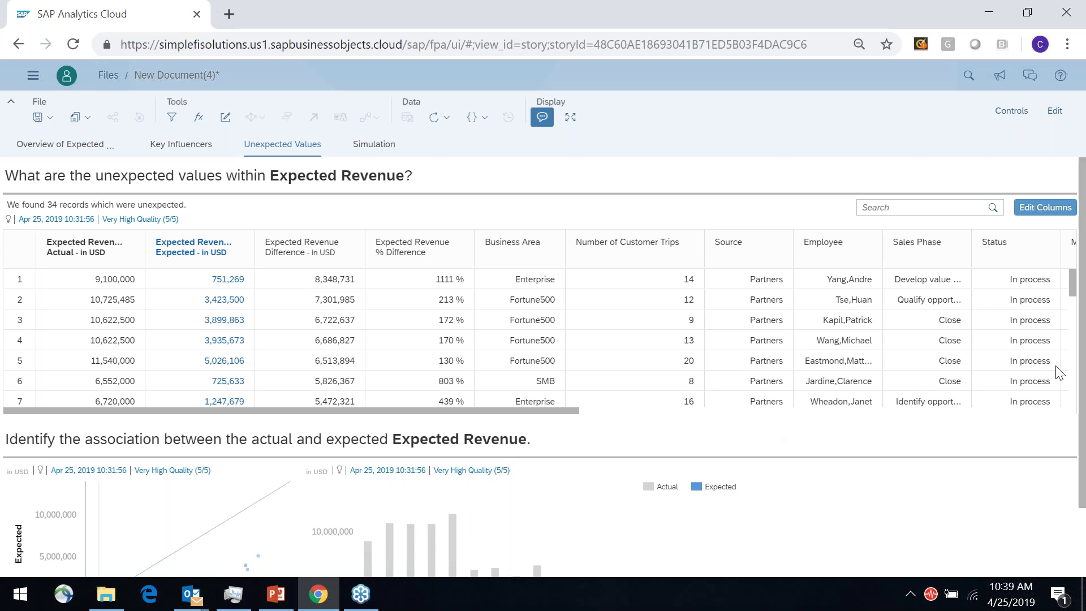
left_click(897, 208)
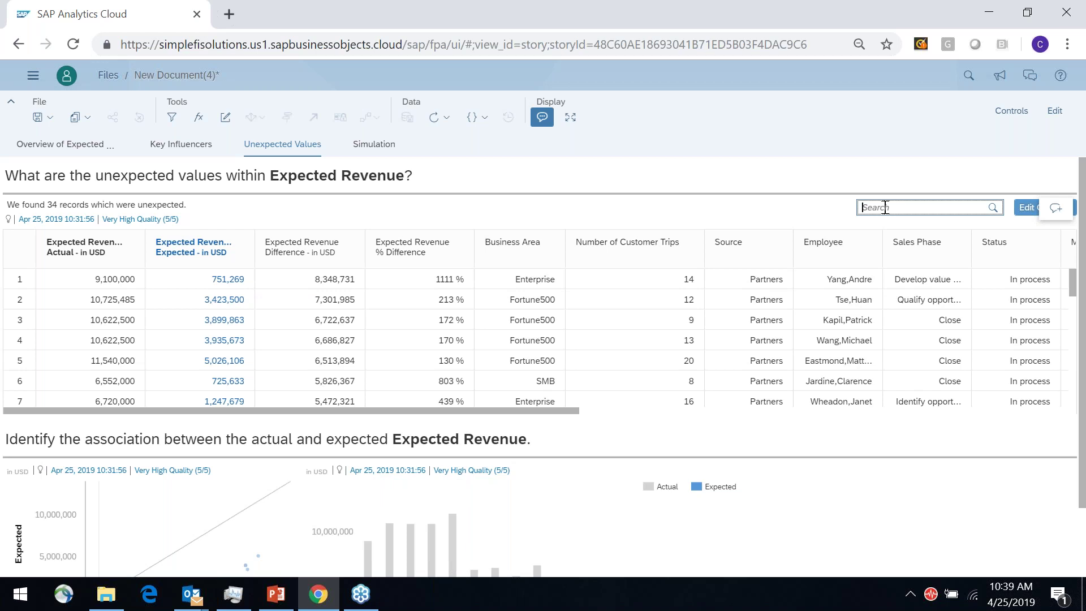
type("SMB")
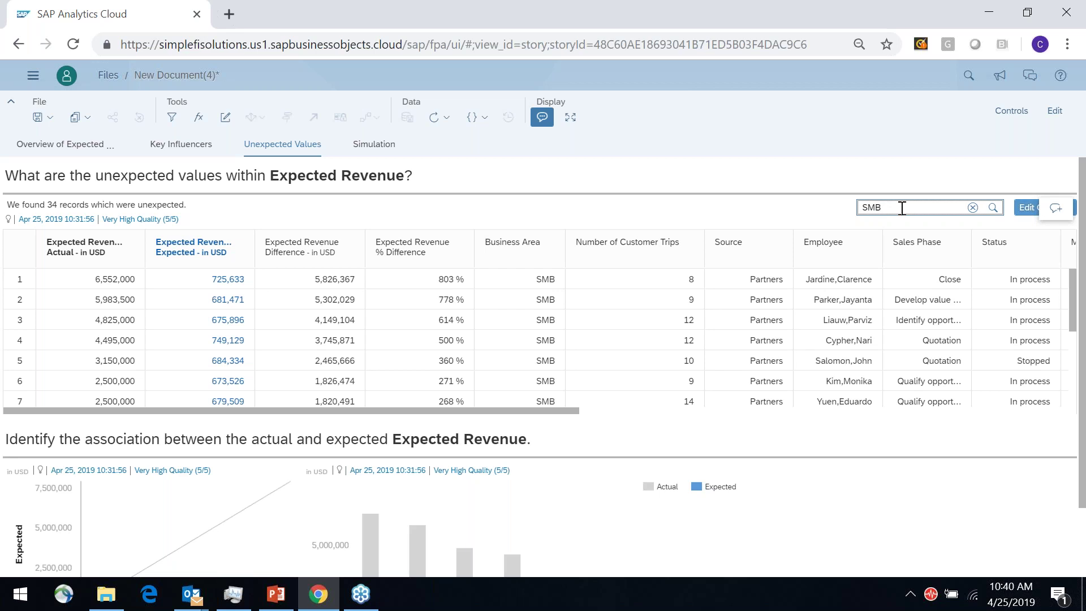
left_click(972, 208)
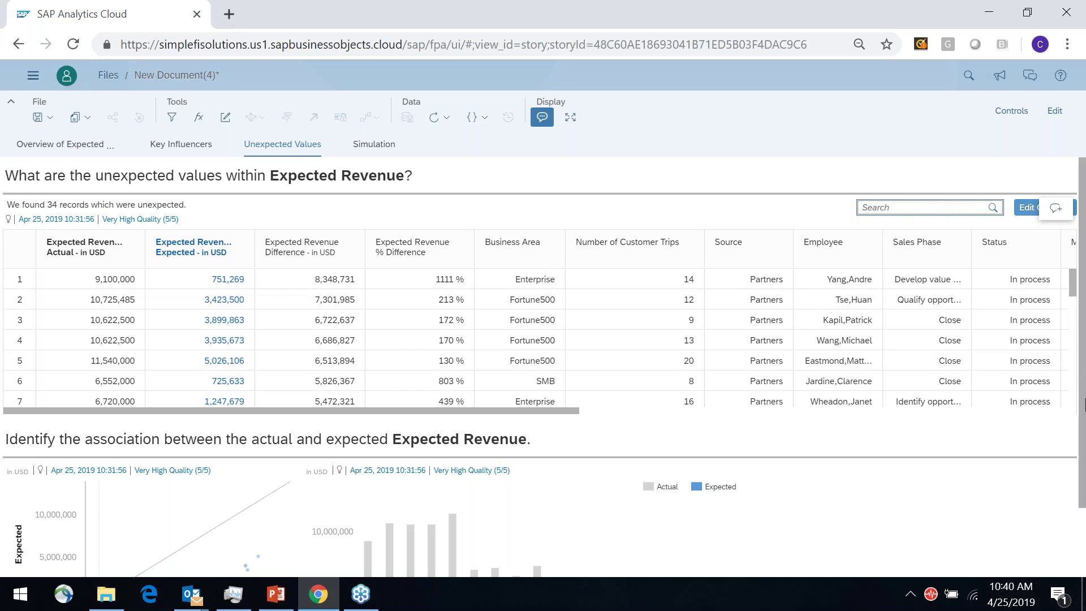
Compare actual and expected values in the charts beneath the unexpected values table
scroll(864, 339, "down", 1)
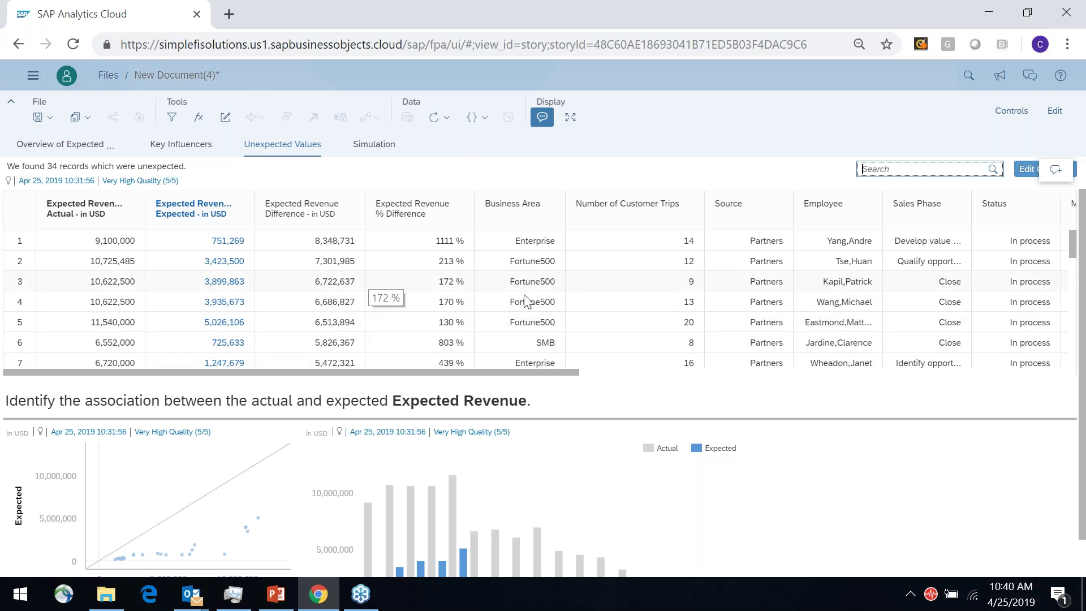
scroll(1081, 439, "down", 1)
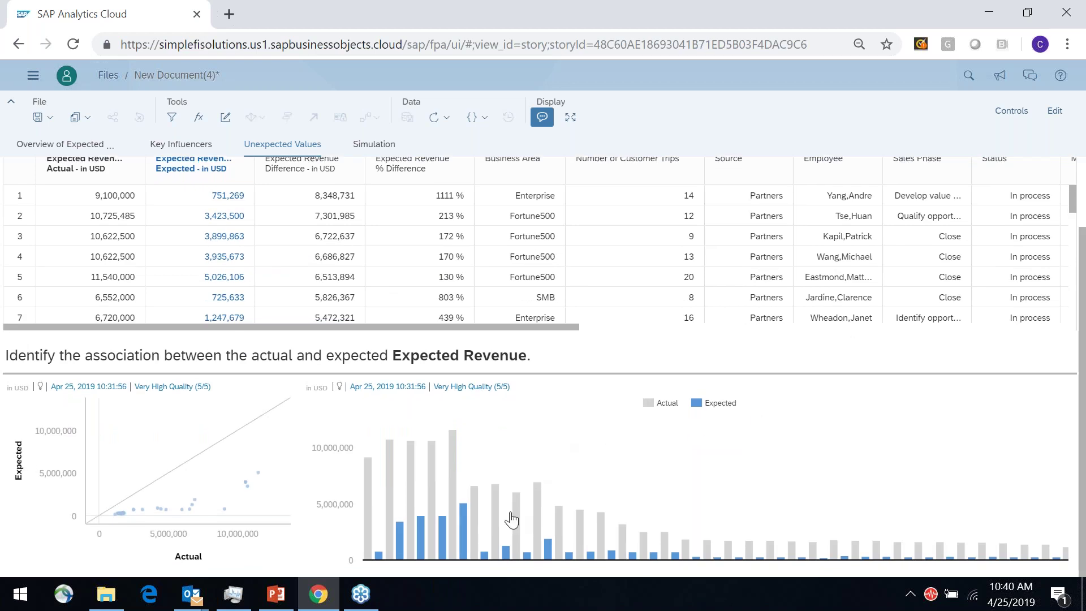
mouse_move(424, 542)
scroll(1069, 351, "up", 2)
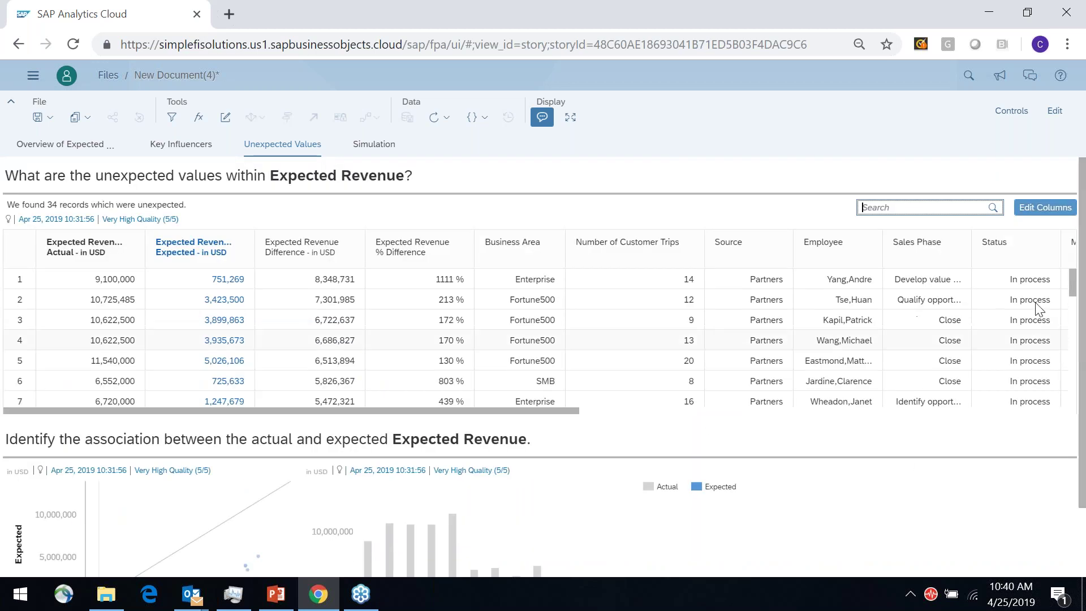
In the Expected Revenue simulation, set Material Group to Server and Customer Country to United States
left_click(373, 150)
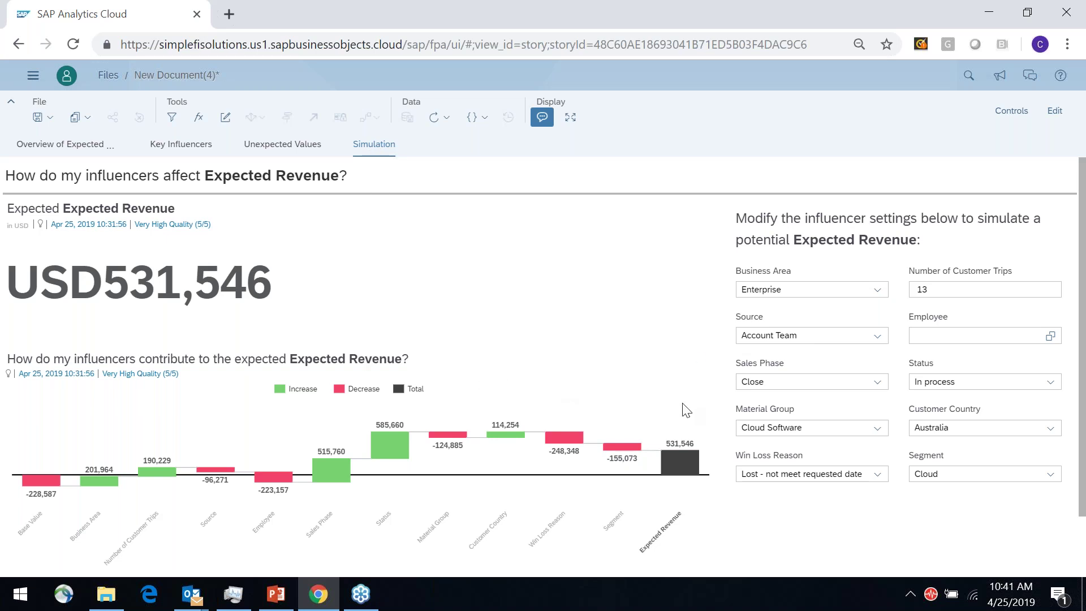
left_click(880, 433)
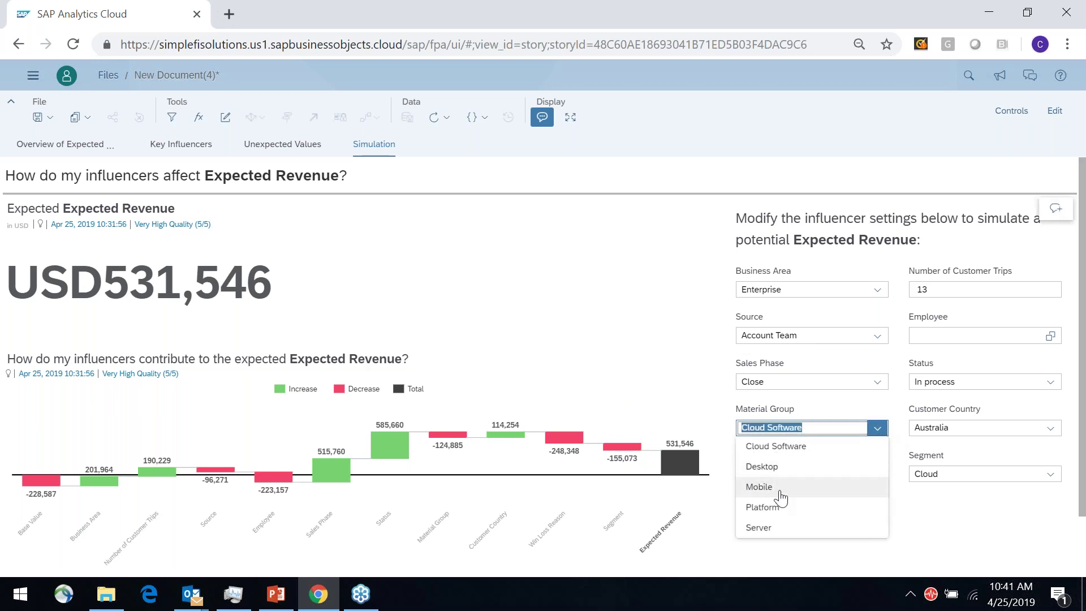
left_click(775, 527)
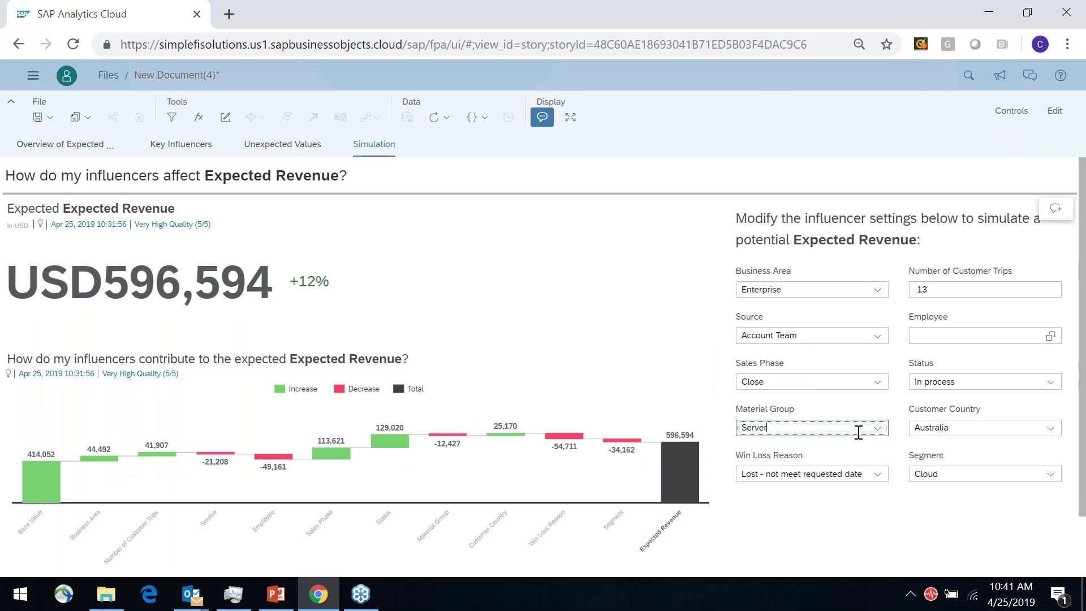
left_click(1052, 428)
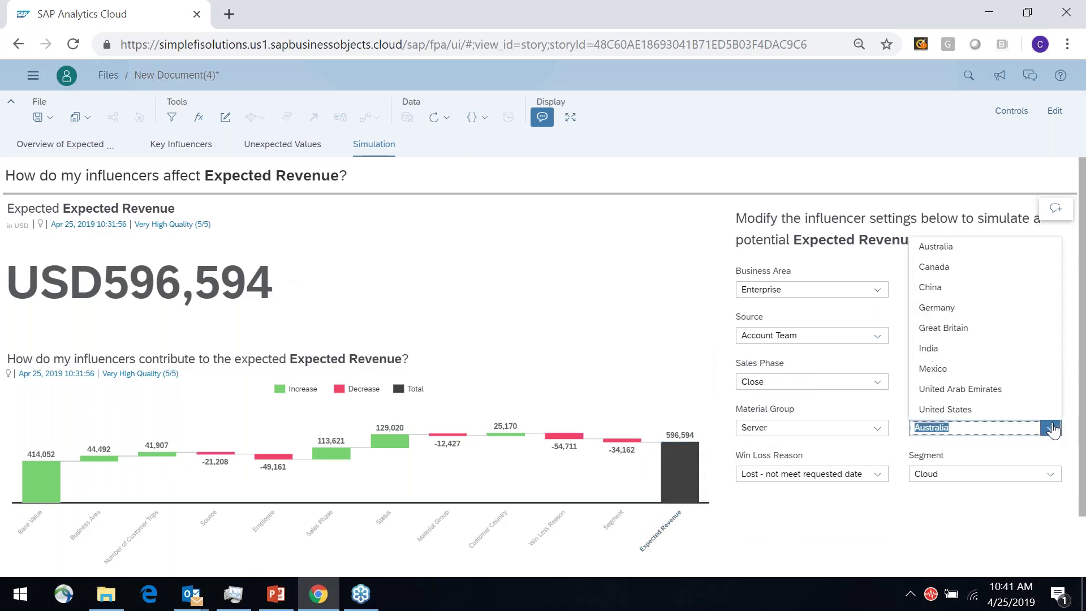
left_click(1007, 410)
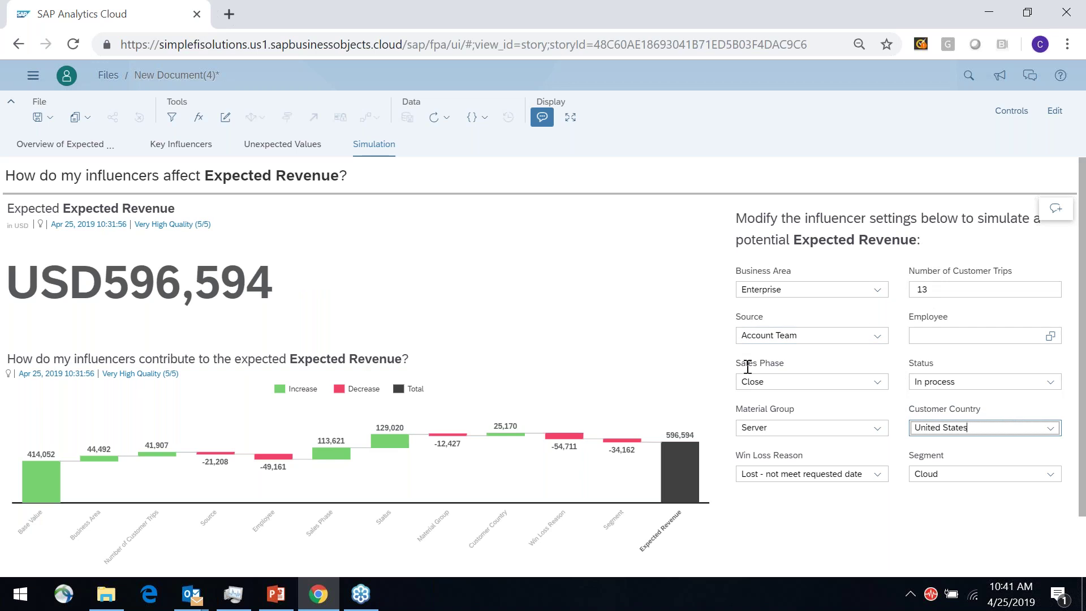
Set the simulation's Number of Customer Trips to 16
left_click(941, 292)
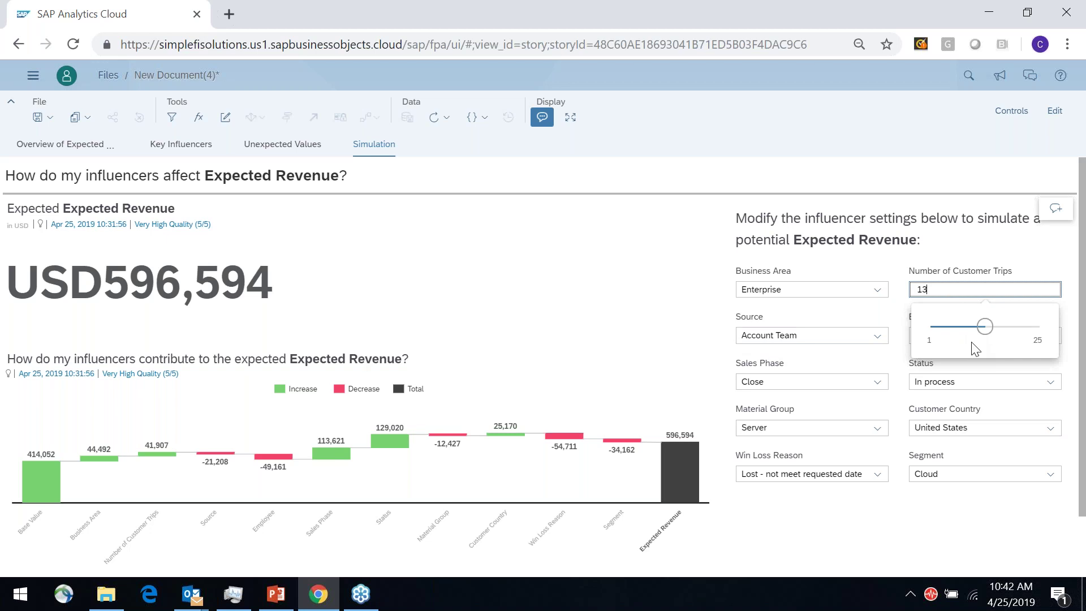
mouse_move(986, 337)
left_click_drag(986, 336, 999, 337)
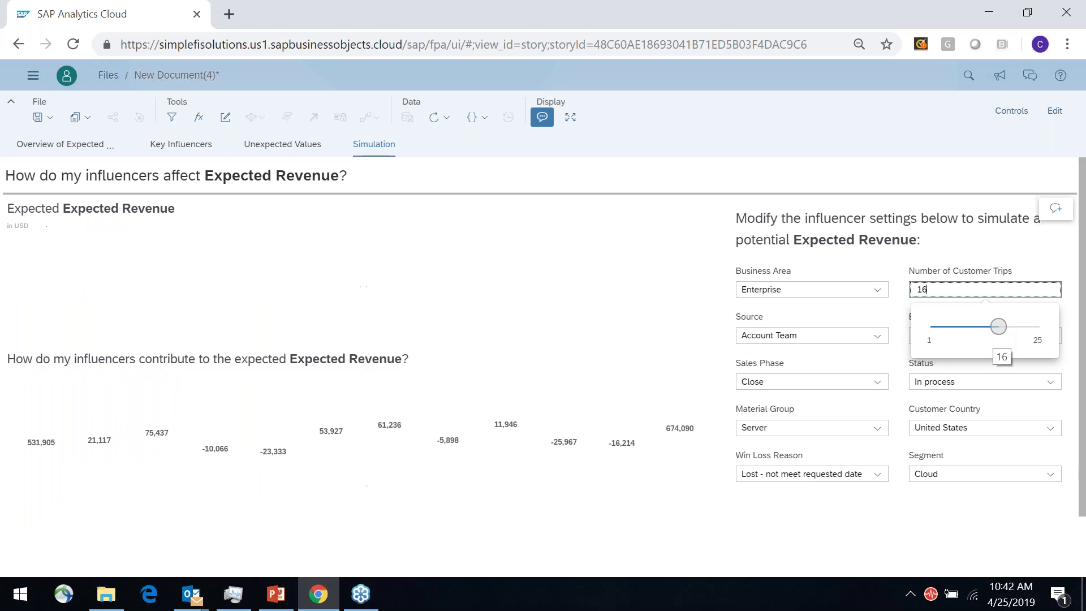
Vary the simulation's Number of Customer Trips, trying 6 and 24 before setting it to 17
mouse_move(996, 333)
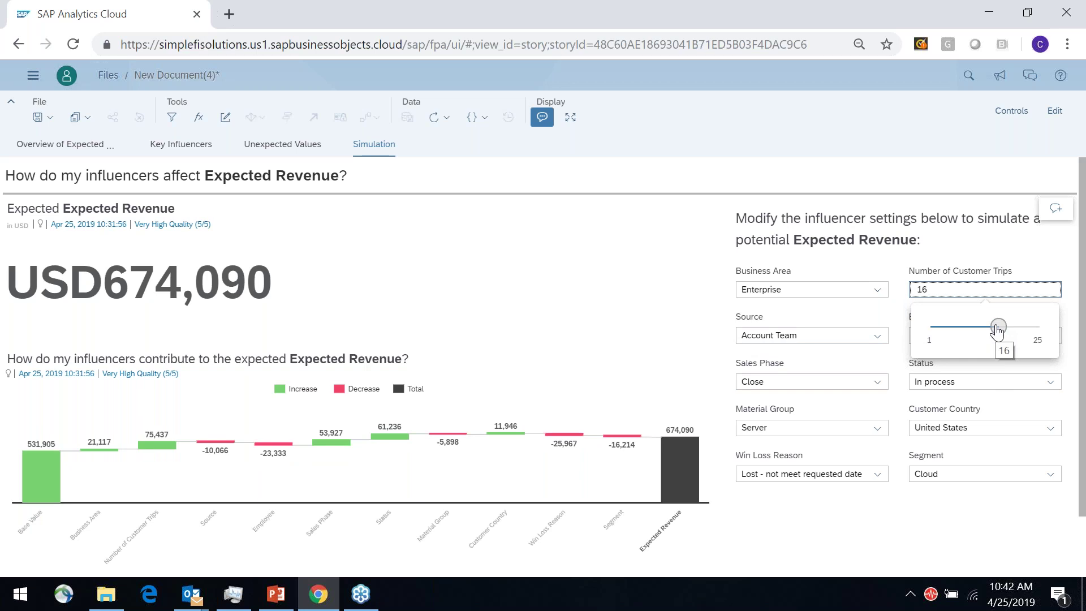
left_click_drag(996, 332, 954, 337)
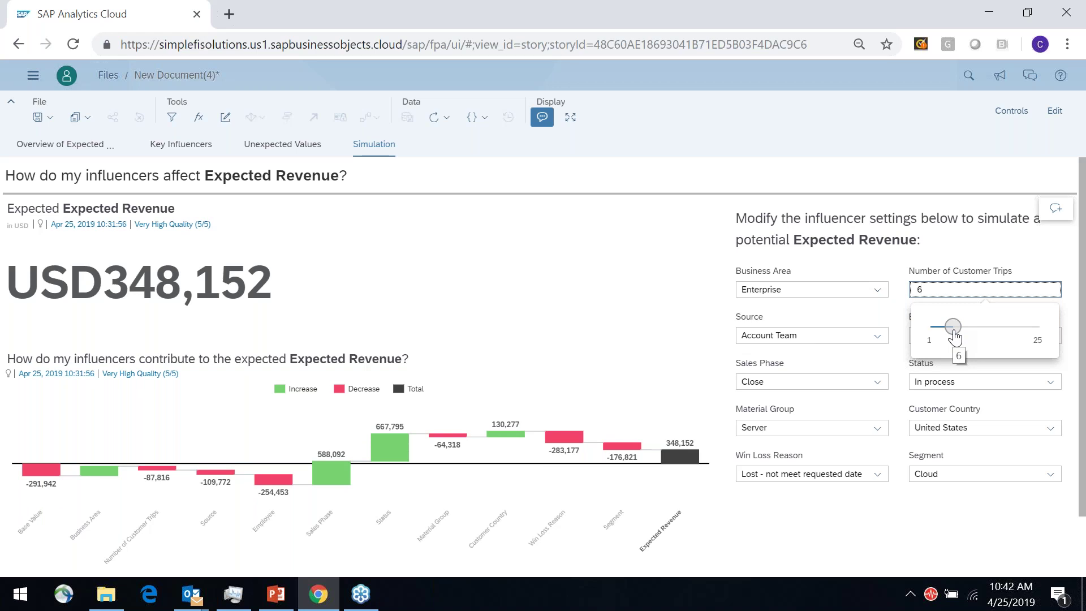
left_click_drag(954, 337, 1036, 334)
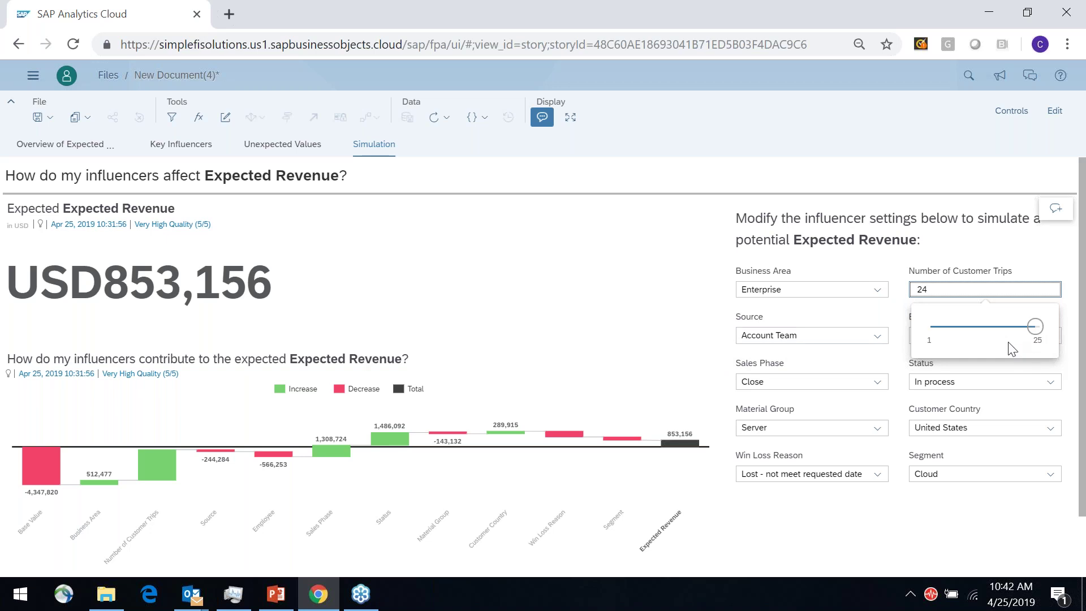
left_click_drag(1031, 334, 1000, 336)
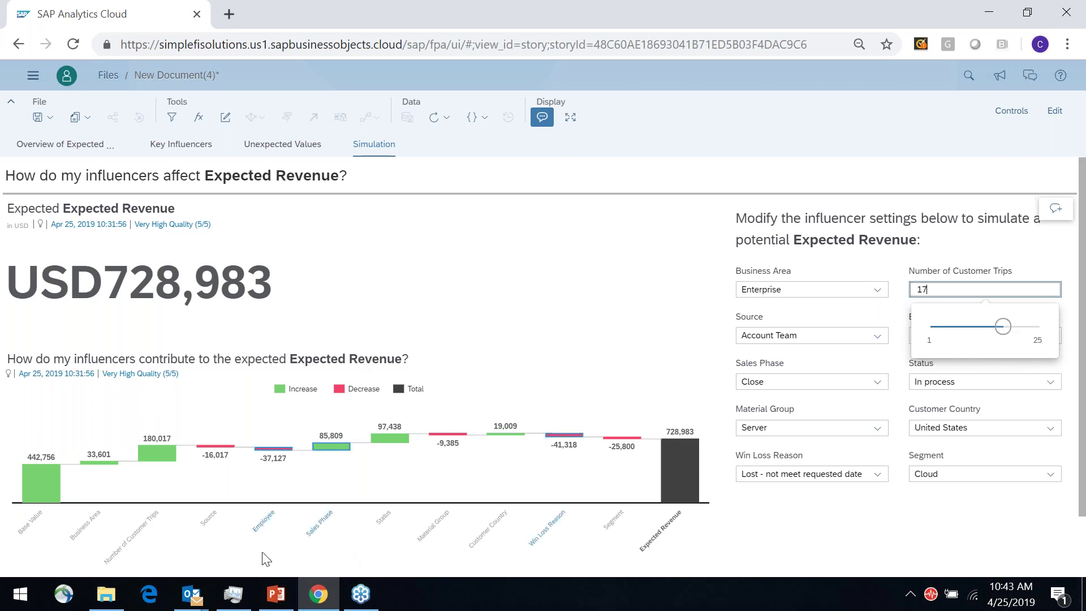
Switch to the Webinar April 2019 presentation in PowerPoint and display slide 17 with the next steps and questions
mouse_move(281, 604)
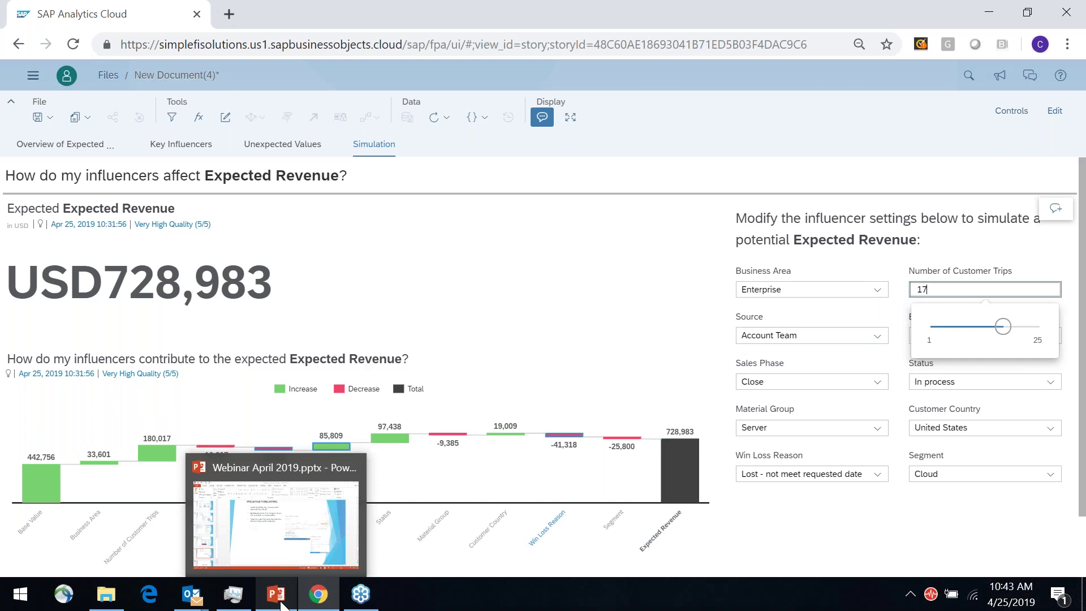
left_click(271, 555)
left_click_drag(151, 476, 144, 566)
left_click(77, 518)
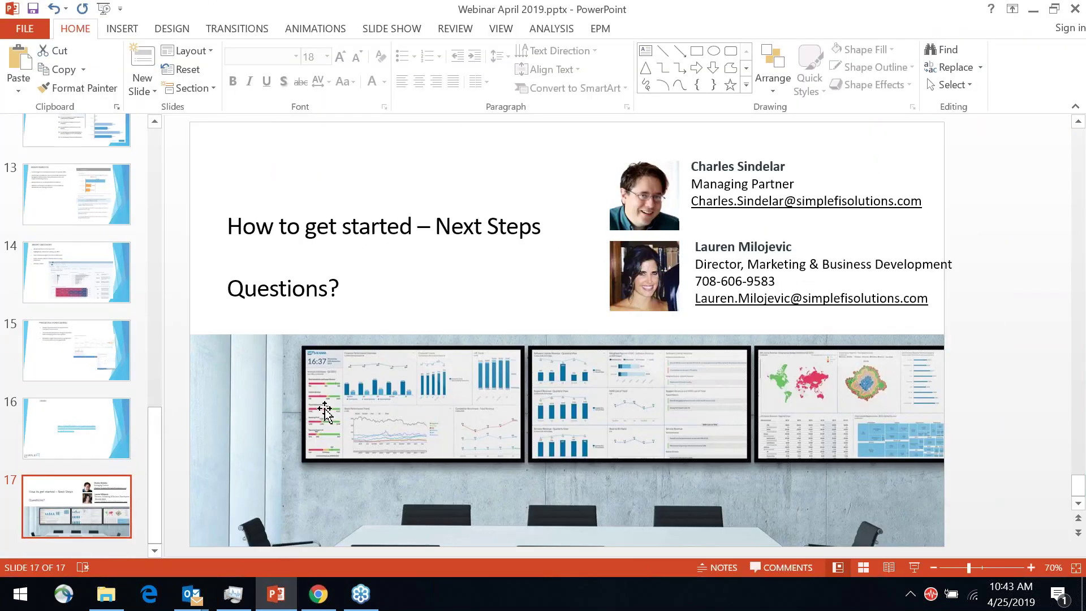